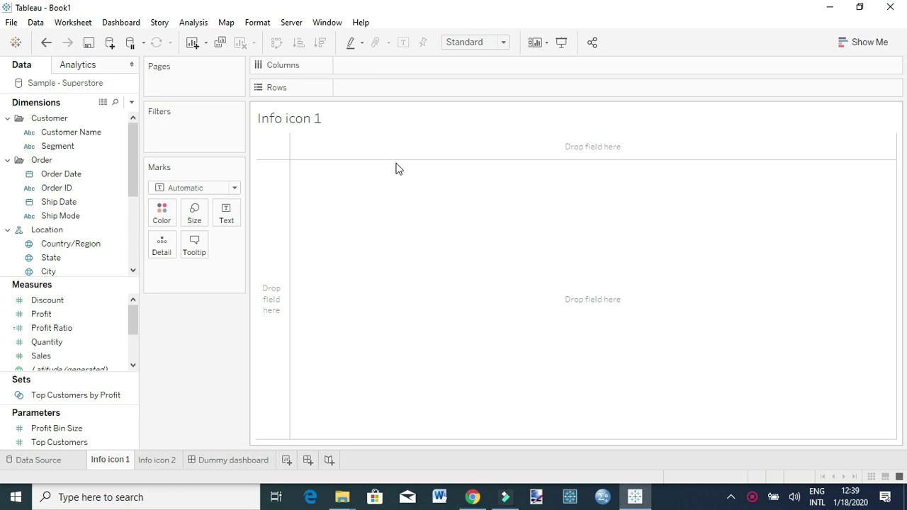
# In Chrome, view the Social Media Stats Africa dashboard's info-icon tooltip, then return to Tableau
pyautogui.click(468, 505)
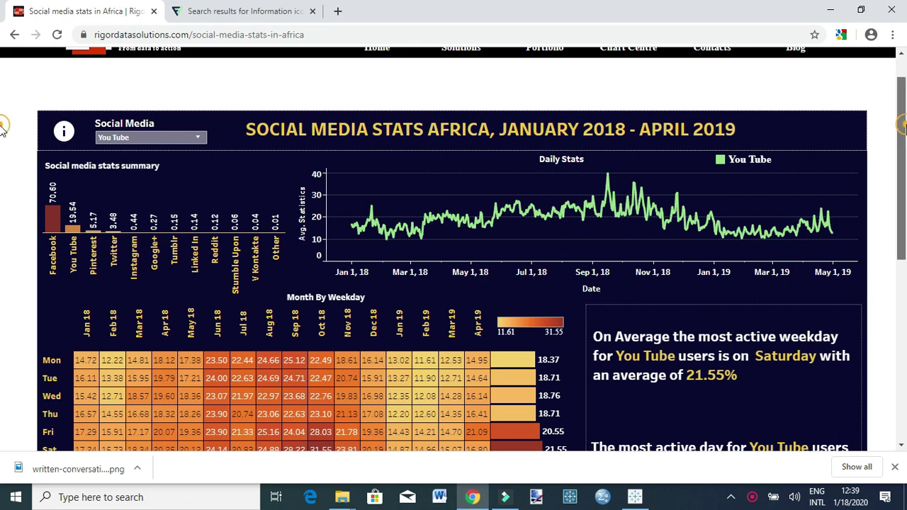
pyautogui.moveTo(904, 127)
pyautogui.mouseDown()
pyautogui.moveTo(904, 234)
pyautogui.moveTo(905, 142)
pyautogui.mouseUp()
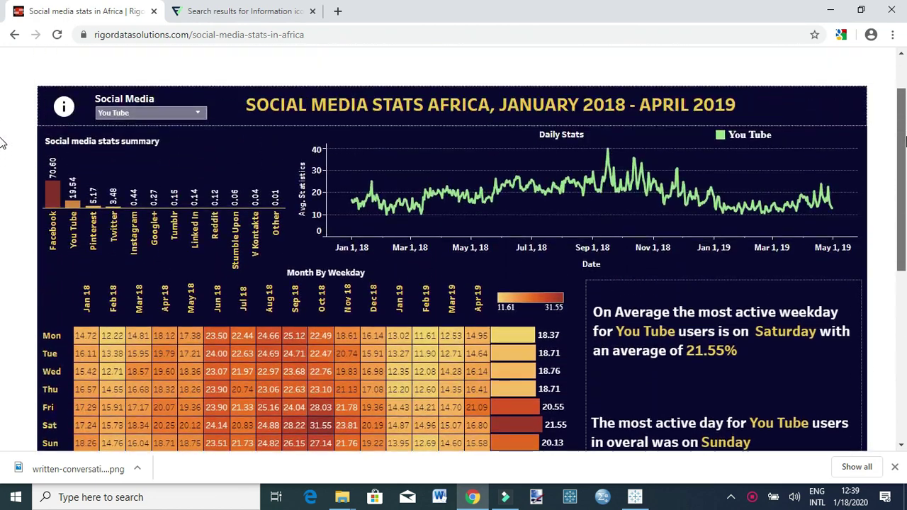
pyautogui.moveTo(624, 174)
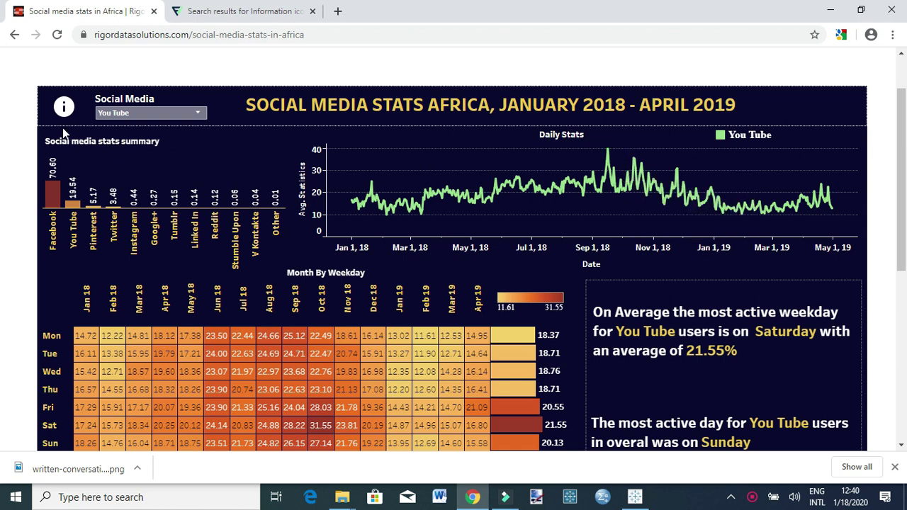
pyautogui.moveTo(63, 113)
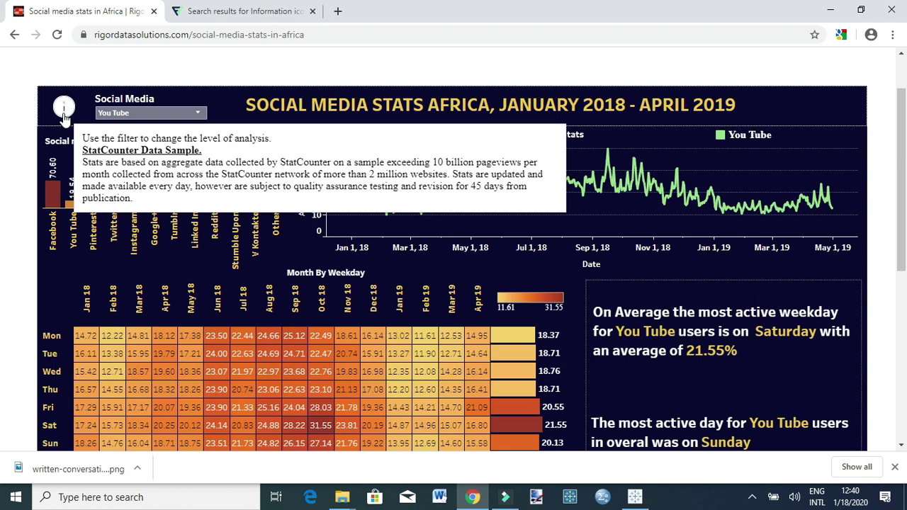
pyautogui.click(635, 498)
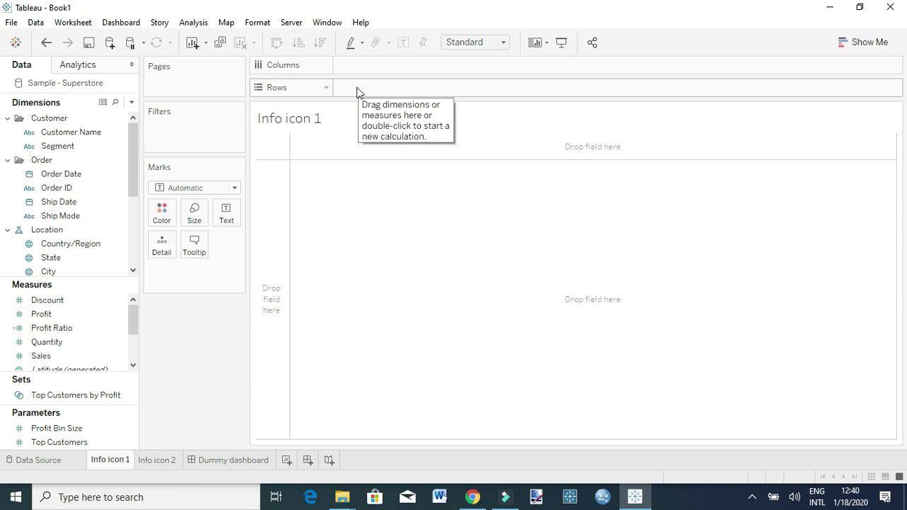
# Put a constant SUM(0) calculation on Rows of the Info icon 1 sheet
pyautogui.doubleClick(357, 88)
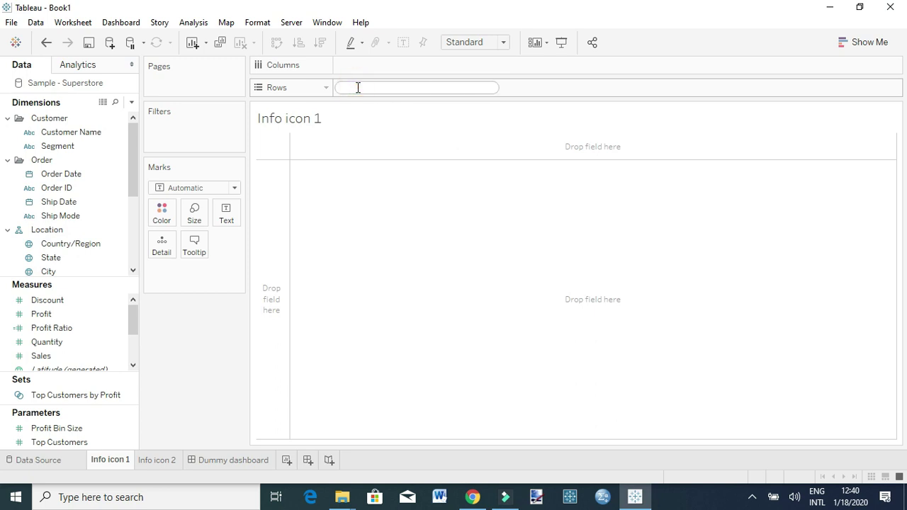
pyautogui.write('0')
pyautogui.press('Return')
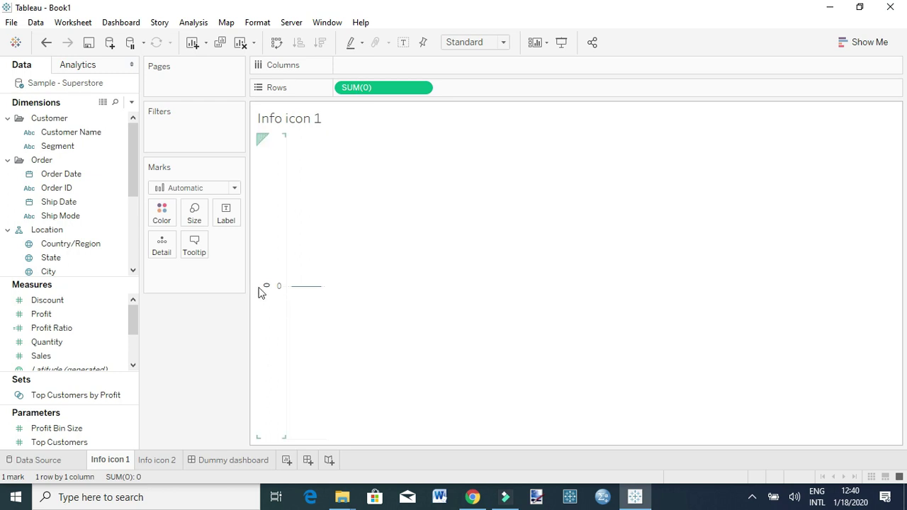
# Change the mark type to Shape and make the mark a filled circle
pyautogui.click(184, 188)
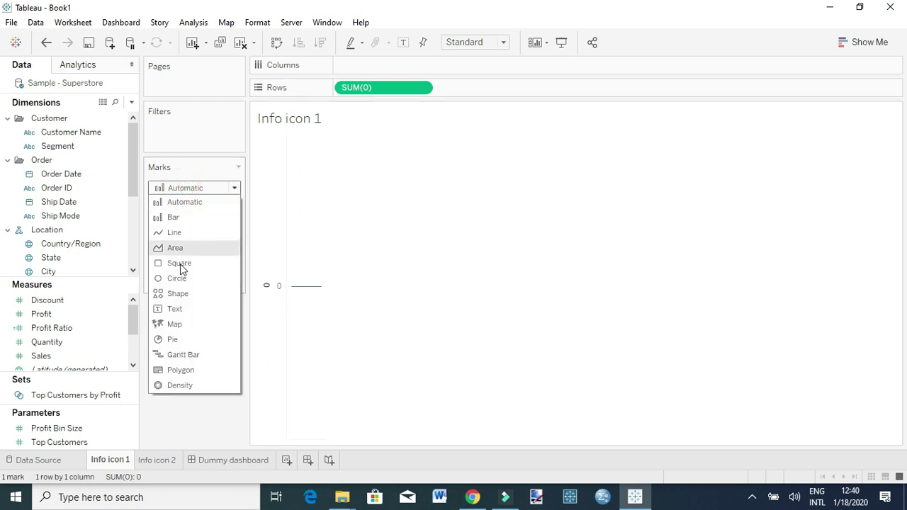
pyautogui.click(180, 295)
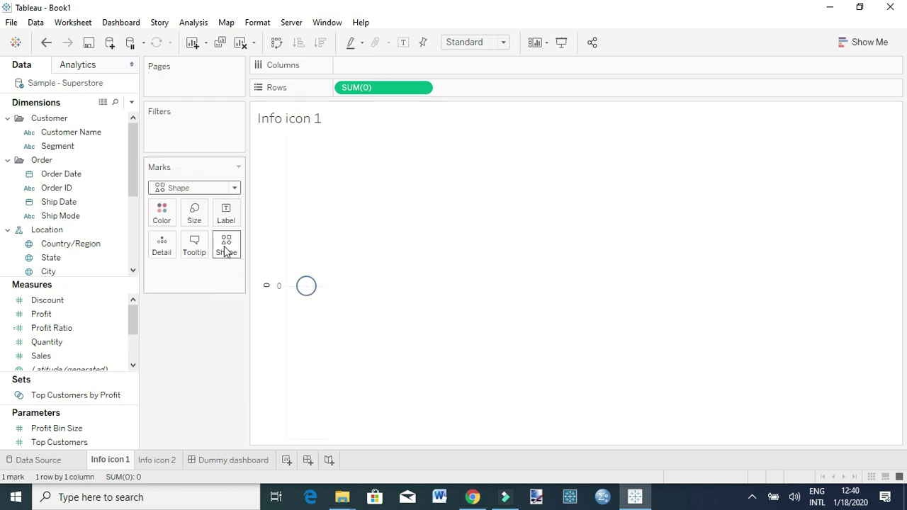
pyautogui.click(225, 244)
pyautogui.click(223, 302)
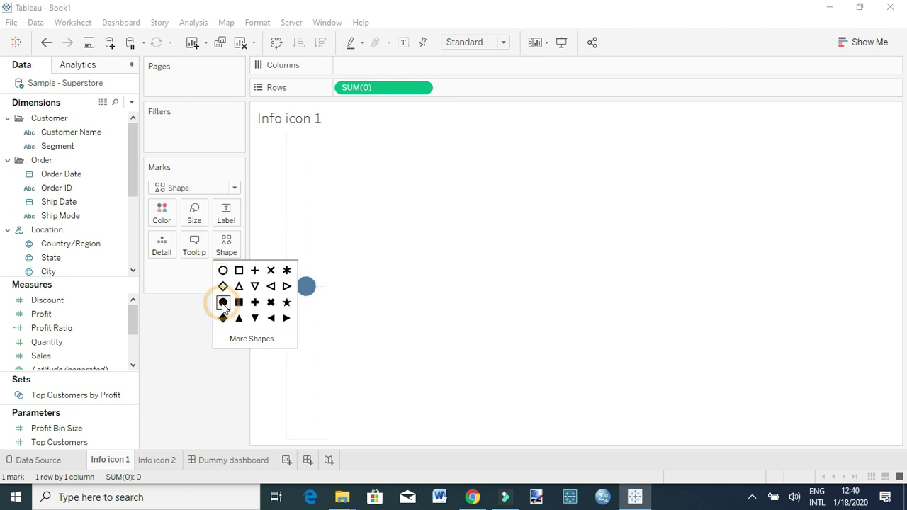
pyautogui.click(358, 264)
pyautogui.moveTo(310, 300)
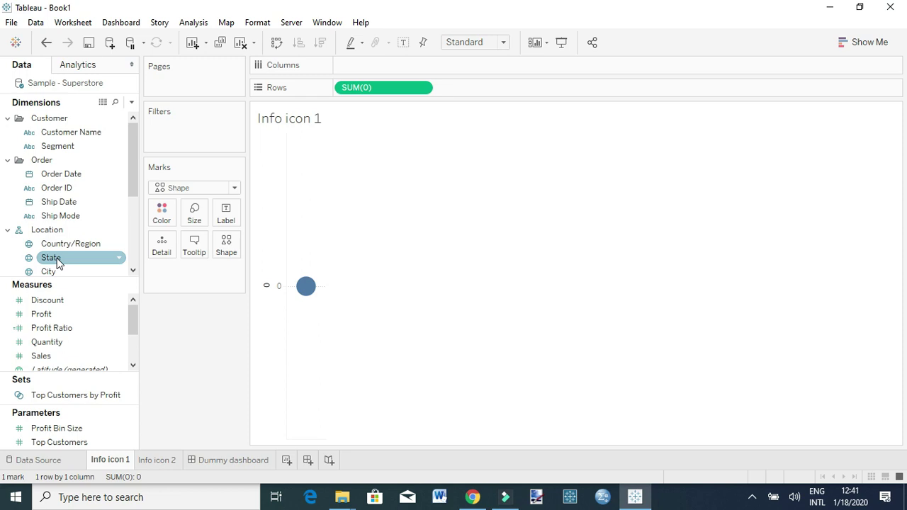
# Create a calculated field from Order Date named 'Info icon'
pyautogui.rightClick(69, 177)
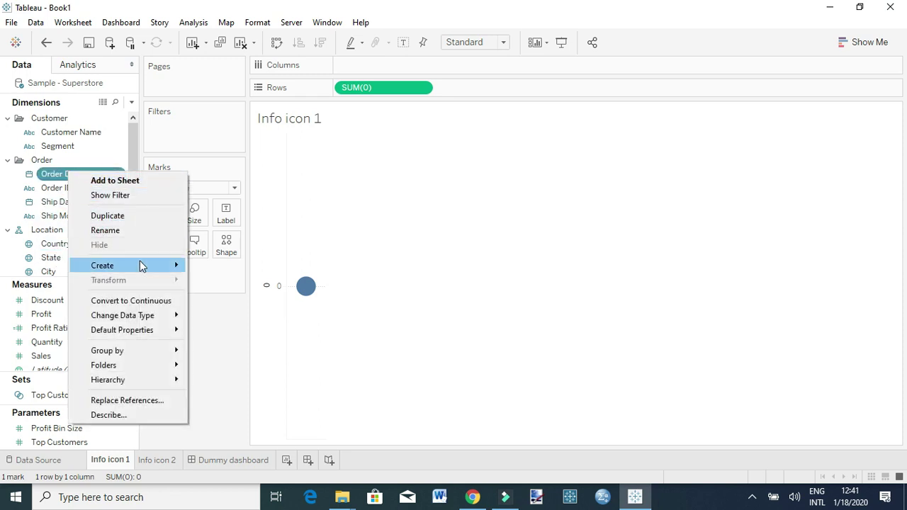
pyautogui.moveTo(141, 266)
pyautogui.click(207, 270)
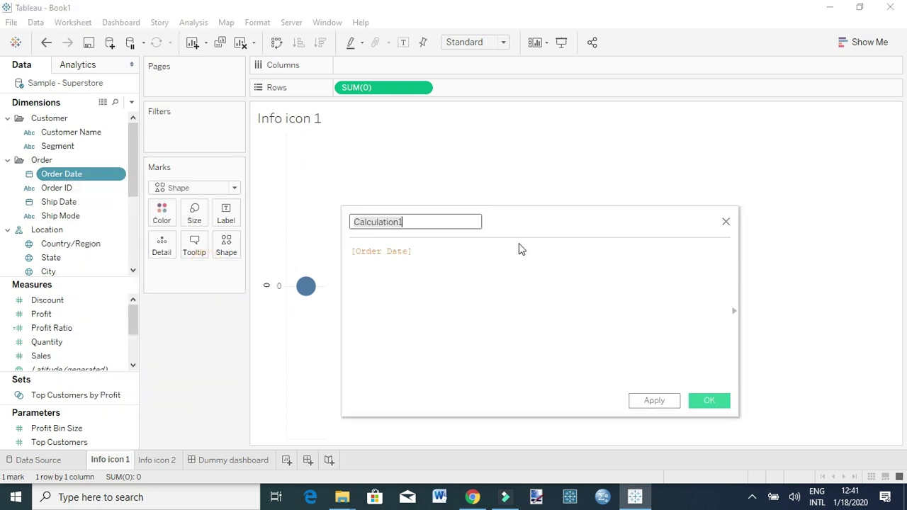
pyautogui.press('BackSpace')
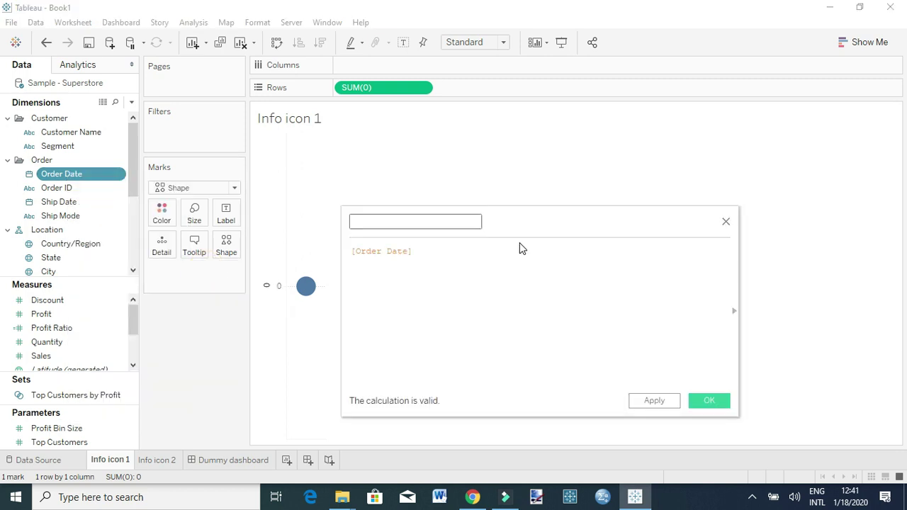
pyautogui.write('Info ')
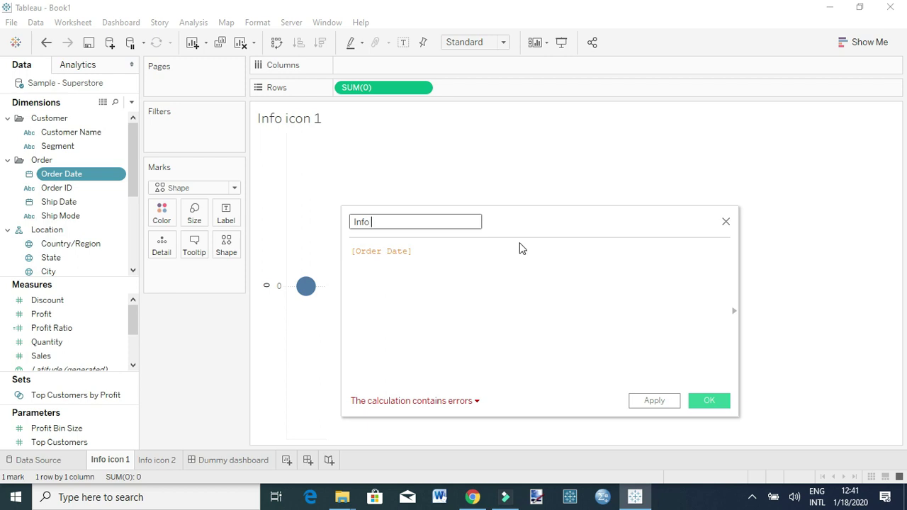
pyautogui.write('icon')
# Set the Info icon formula to 'i', save it, and place it on Label
pyautogui.moveTo(503, 257); pyautogui.dragTo(318, 251)
pyautogui.press('BackSpace')
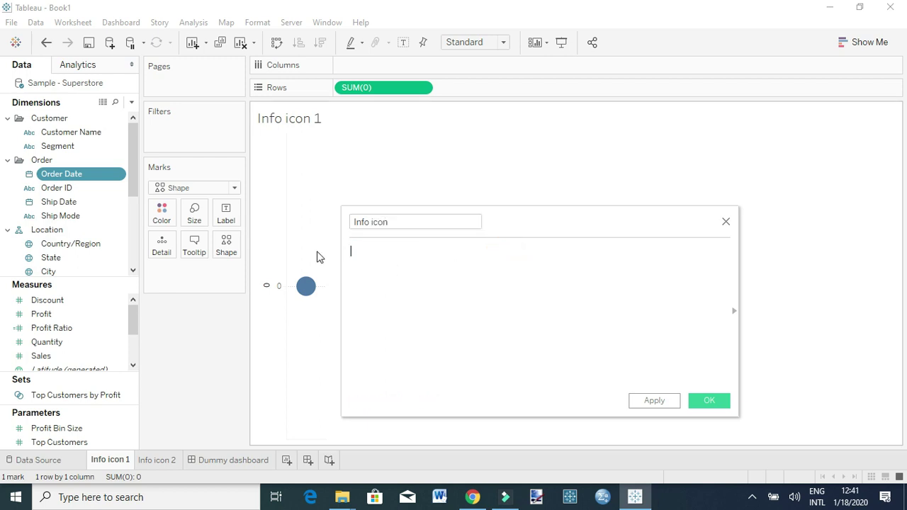
pyautogui.write("'i'")
pyautogui.keyDown('ctrl'); pyautogui.scroll(2, 394, 270); pyautogui.keyUp('ctrl')
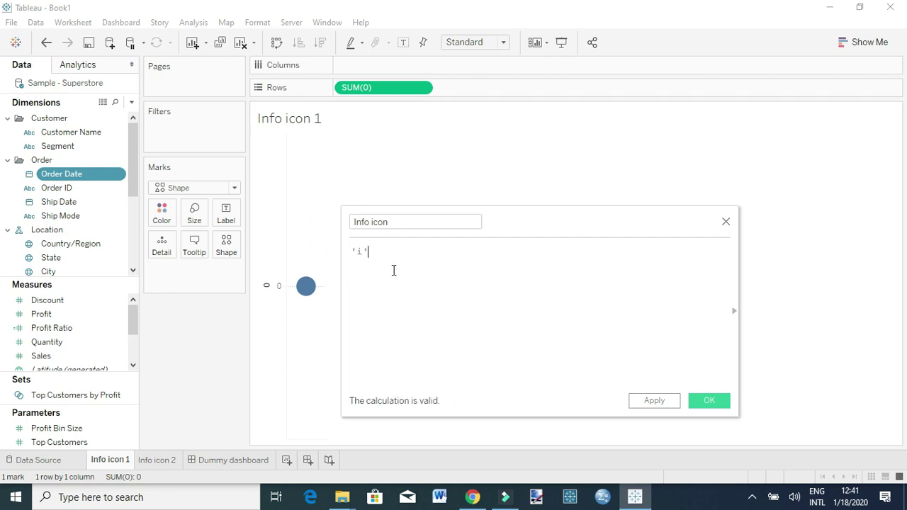
pyautogui.keyDown('ctrl'); pyautogui.scroll(2, 394, 270); pyautogui.keyUp('ctrl')
pyautogui.click(709, 401)
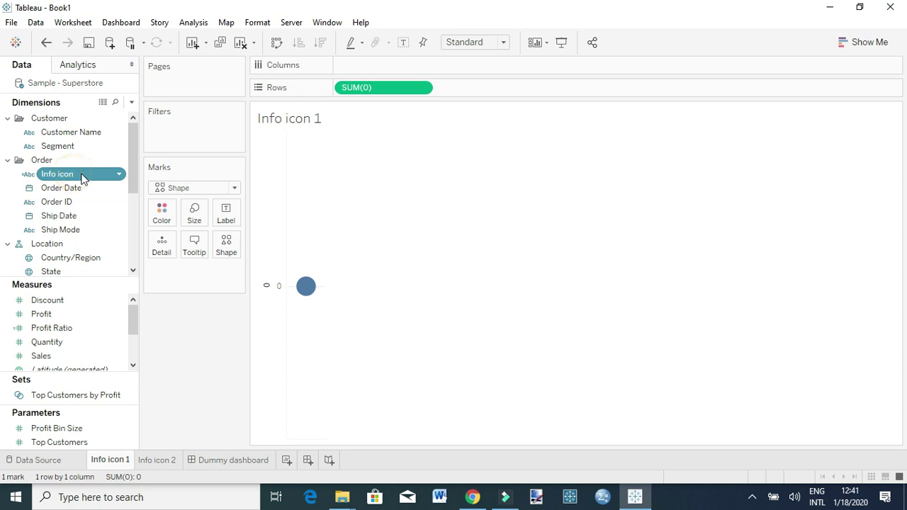
pyautogui.moveTo(81, 178); pyautogui.dragTo(225, 221)
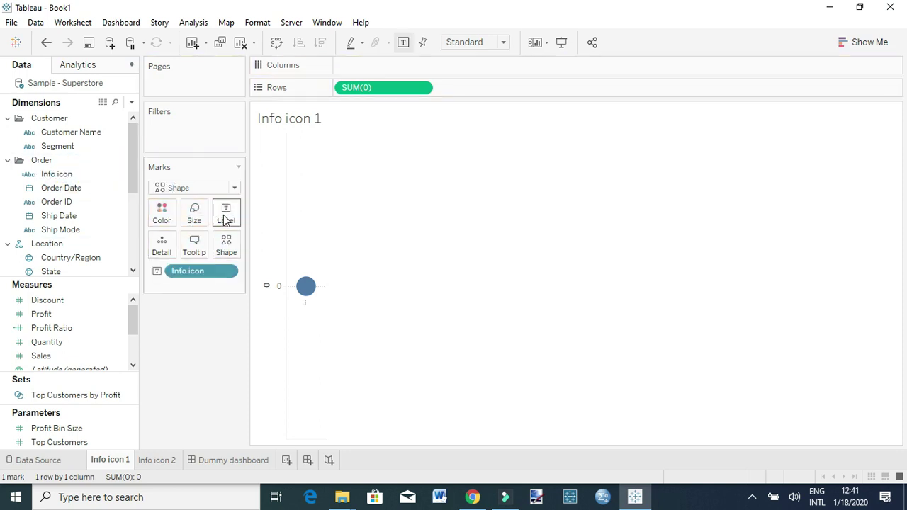
# Center the label horizontally and vertically on the circle and make the circle slightly larger
pyautogui.click(226, 216)
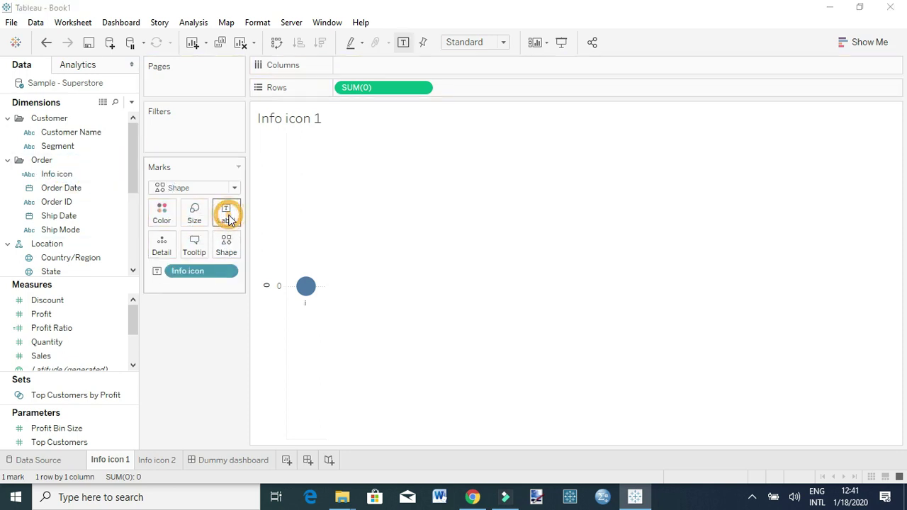
pyautogui.click(291, 316)
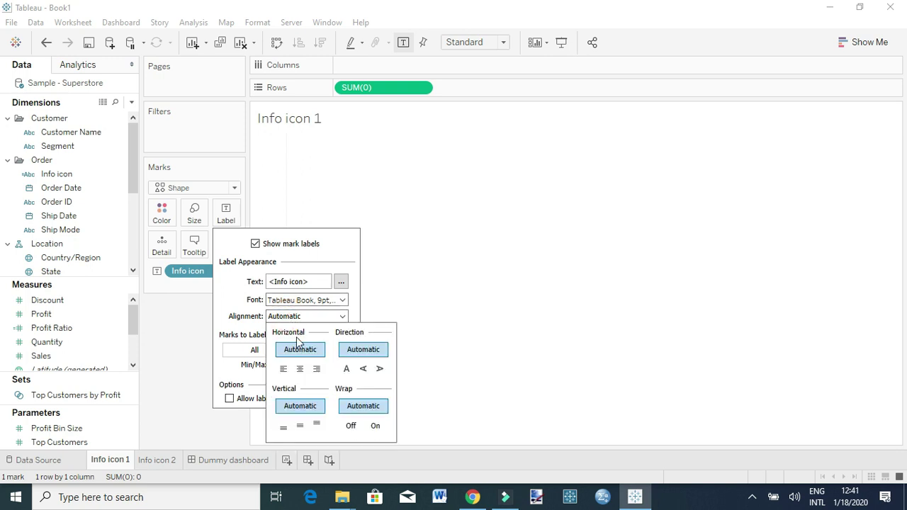
pyautogui.click(300, 368)
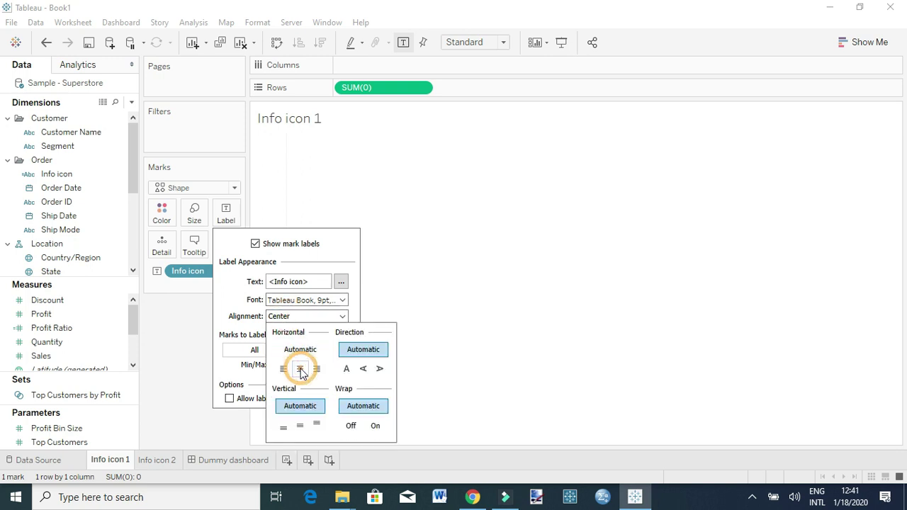
pyautogui.click(300, 425)
pyautogui.click(403, 256)
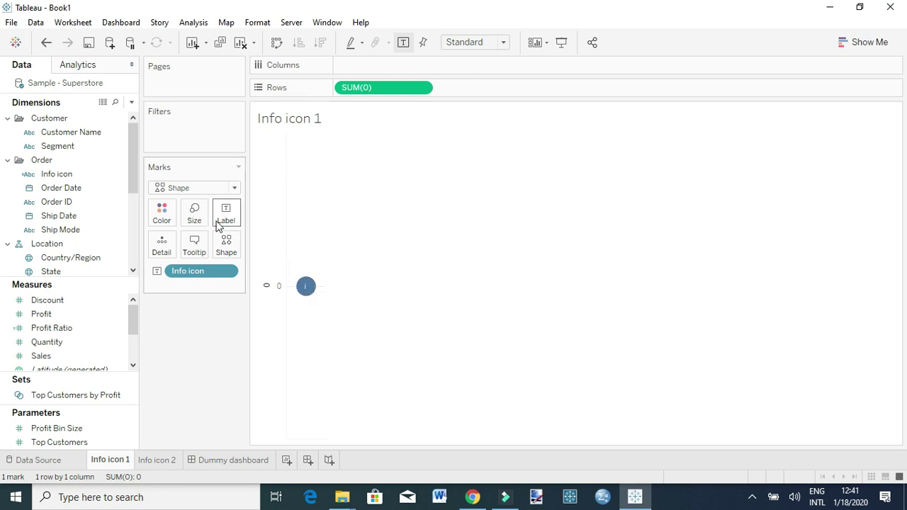
pyautogui.click(195, 211)
pyautogui.click(225, 247)
# Format the label text as size 18 bold
pyautogui.click(226, 212)
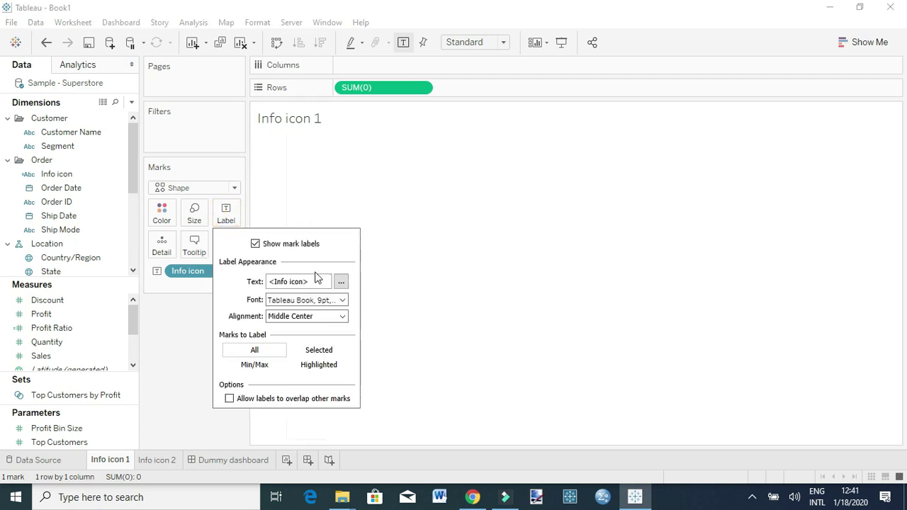
pyautogui.click(341, 281)
pyautogui.hotkey('ctrl', 'a')
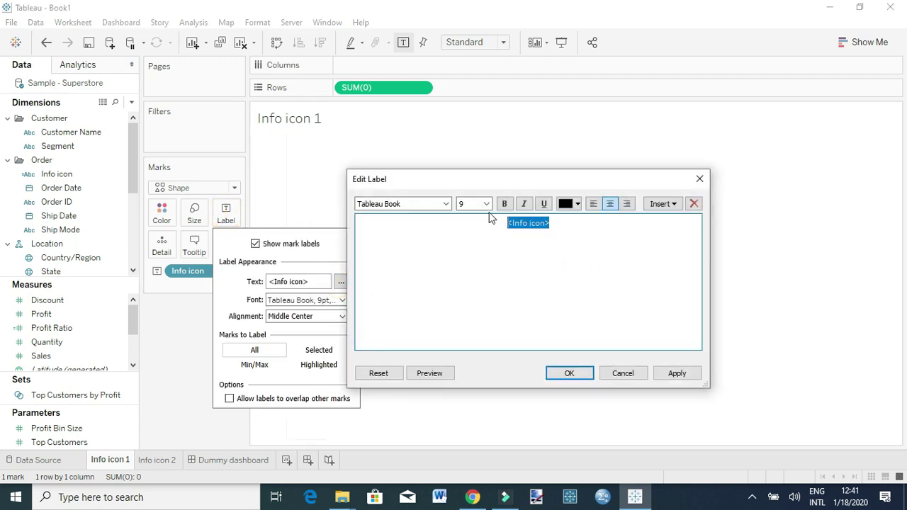
pyautogui.click(487, 204)
pyautogui.click(463, 284)
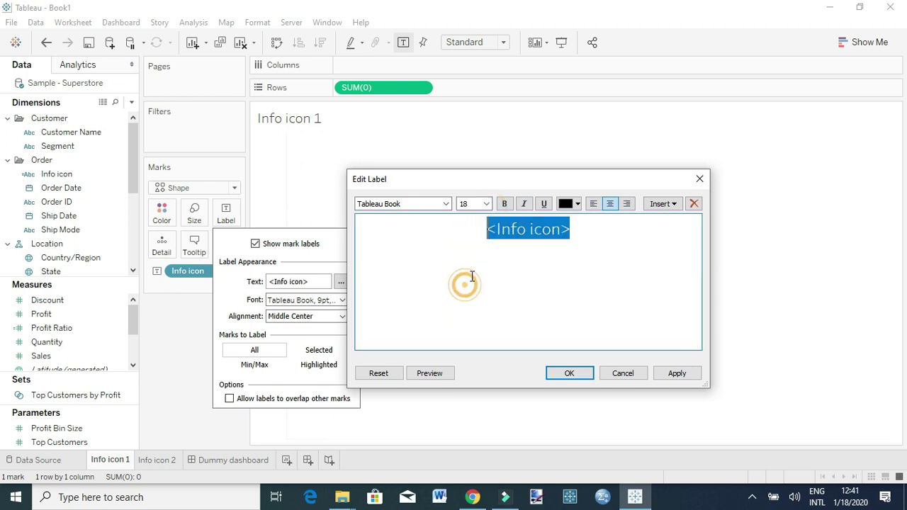
pyautogui.click(504, 204)
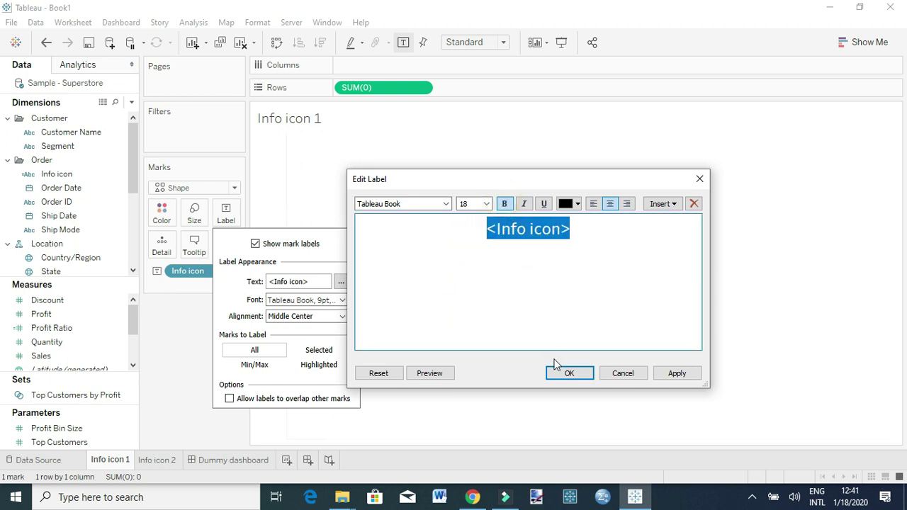
pyautogui.click(560, 372)
pyautogui.click(475, 232)
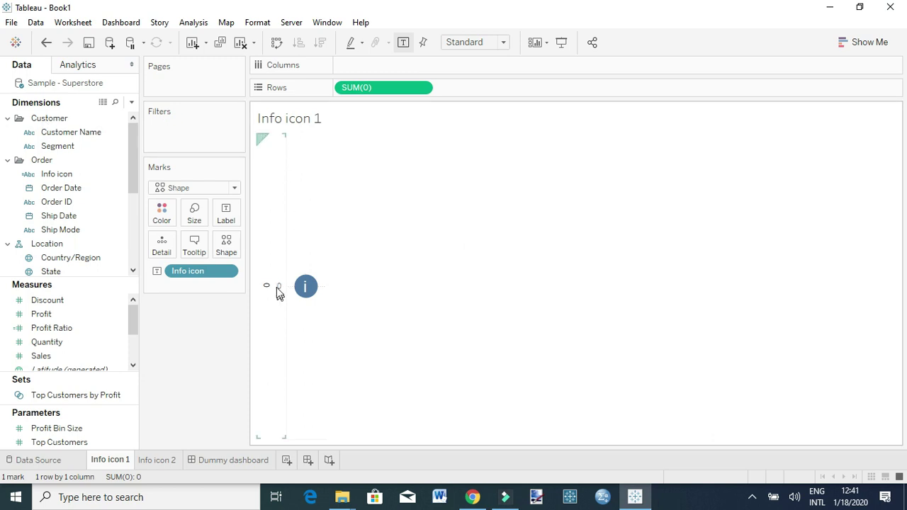
# Hide the vertical axis header and set zero lines and axis rulers to None
pyautogui.rightClick(275, 267)
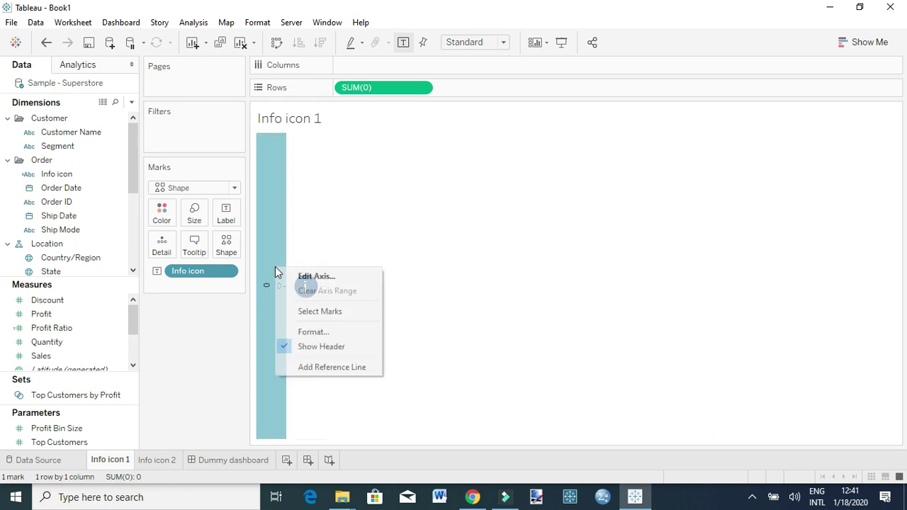
pyautogui.click(289, 348)
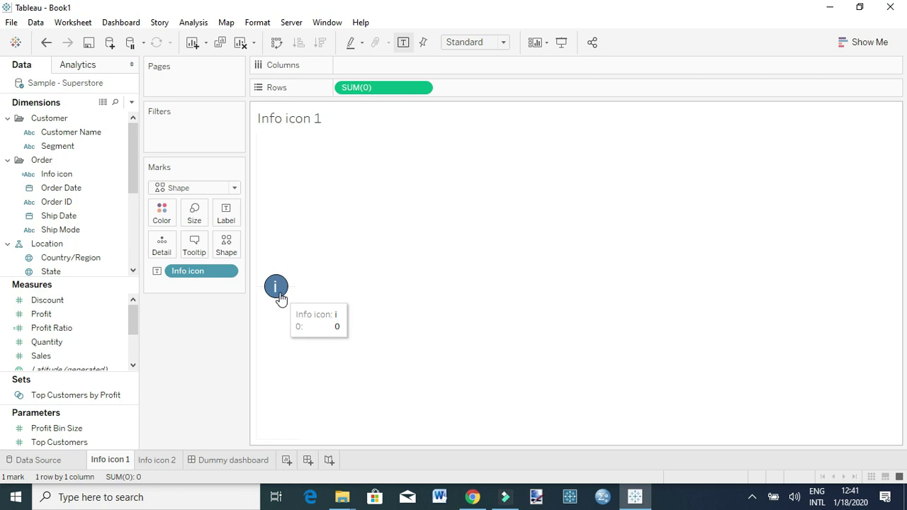
pyautogui.rightClick(287, 300)
pyautogui.click(319, 127)
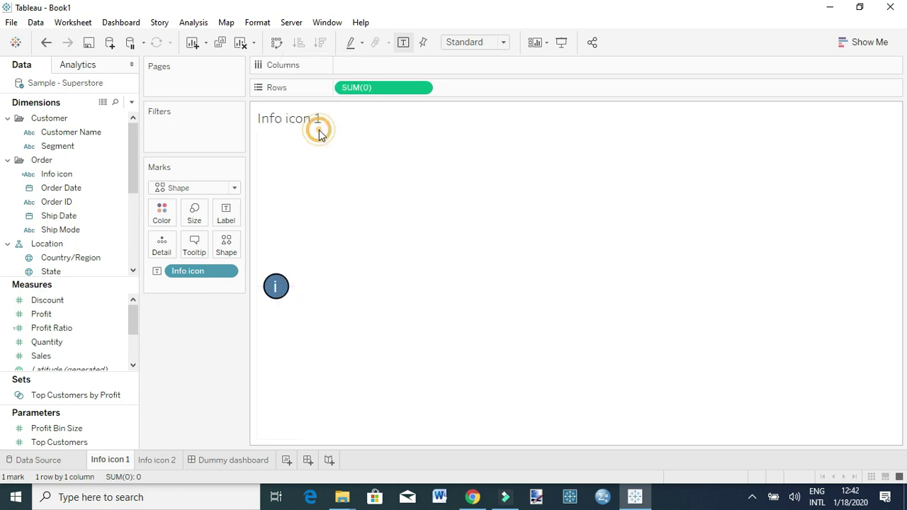
pyautogui.click(81, 87)
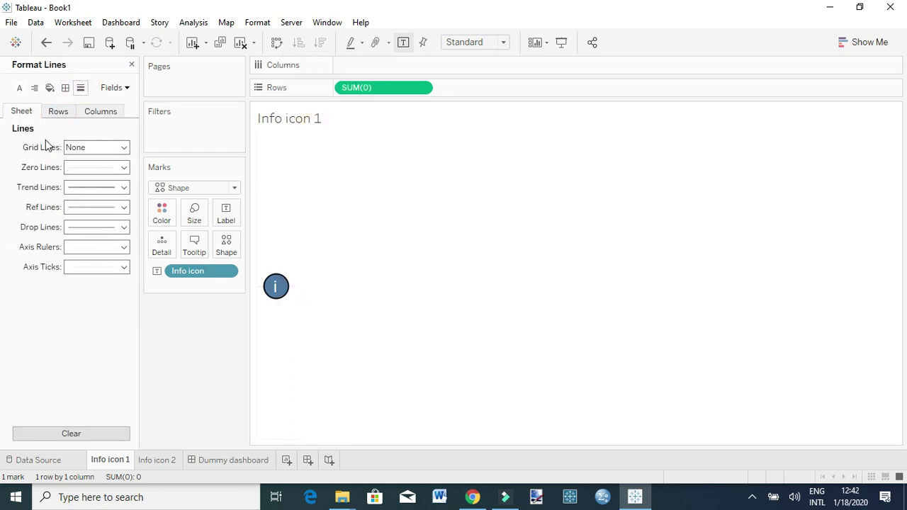
pyautogui.click(81, 175)
pyautogui.click(98, 184)
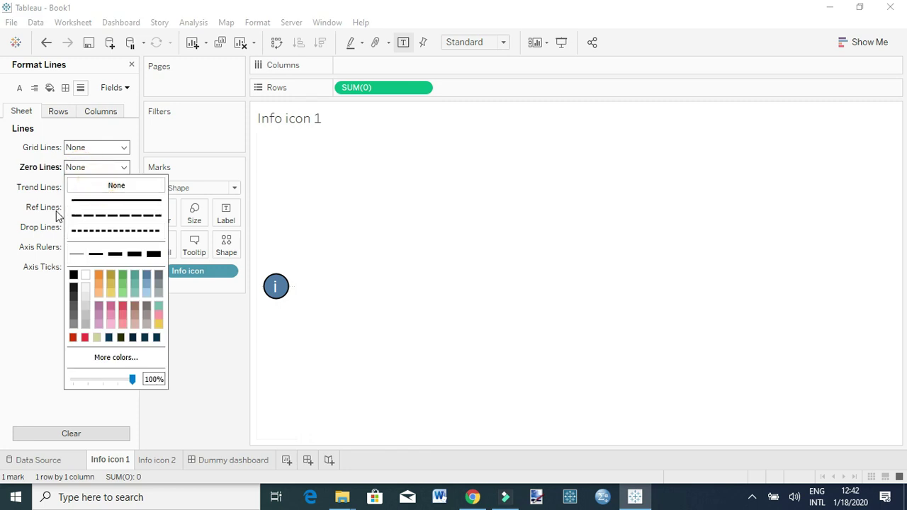
pyautogui.click(39, 239)
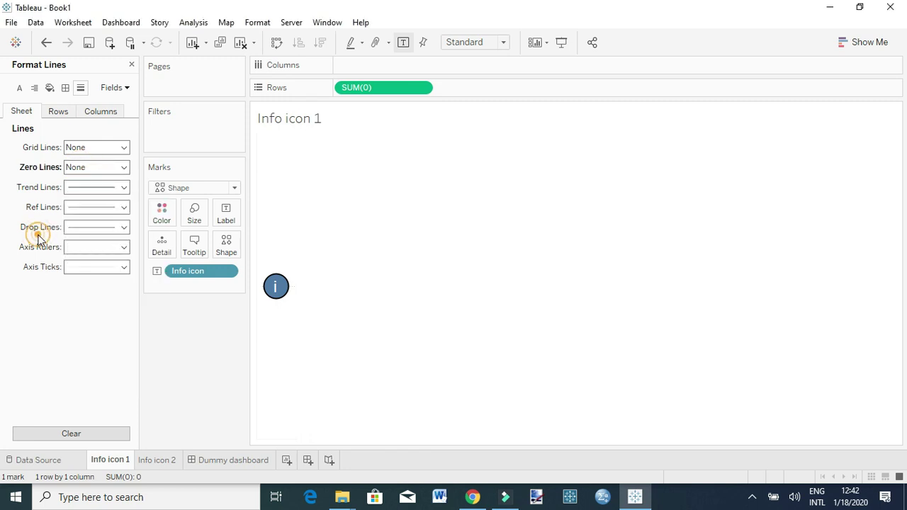
pyautogui.click(91, 254)
pyautogui.click(97, 265)
pyautogui.click(326, 253)
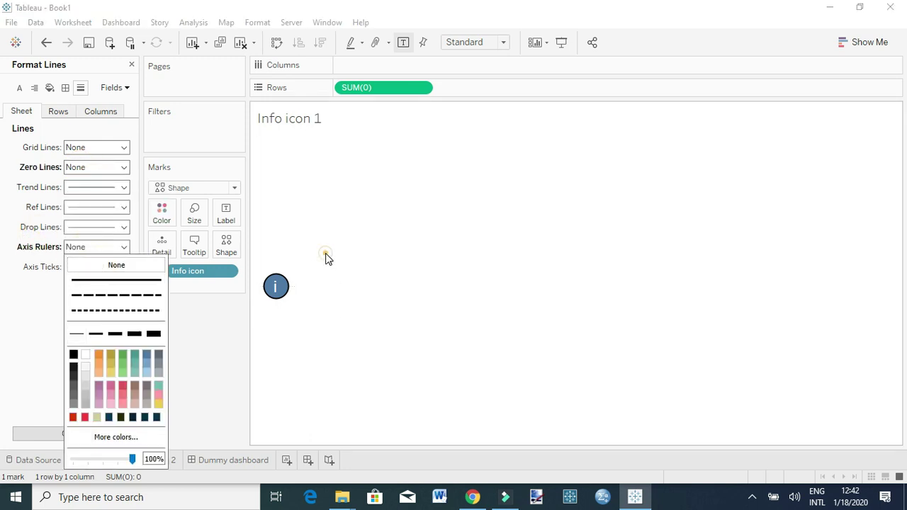
pyautogui.moveTo(278, 292)
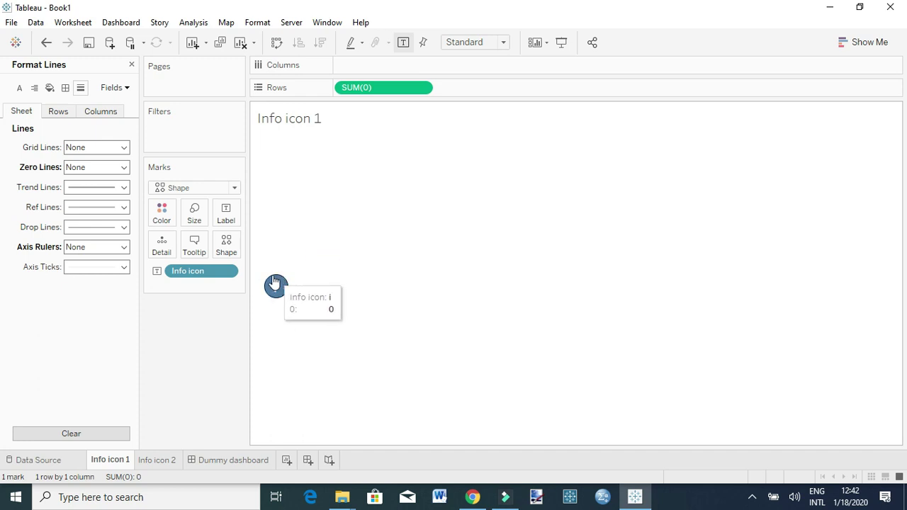
# Replace the mark's tooltip with 'Click on the to filters...', then go to Info icon 2 and Chrome
pyautogui.click(202, 248)
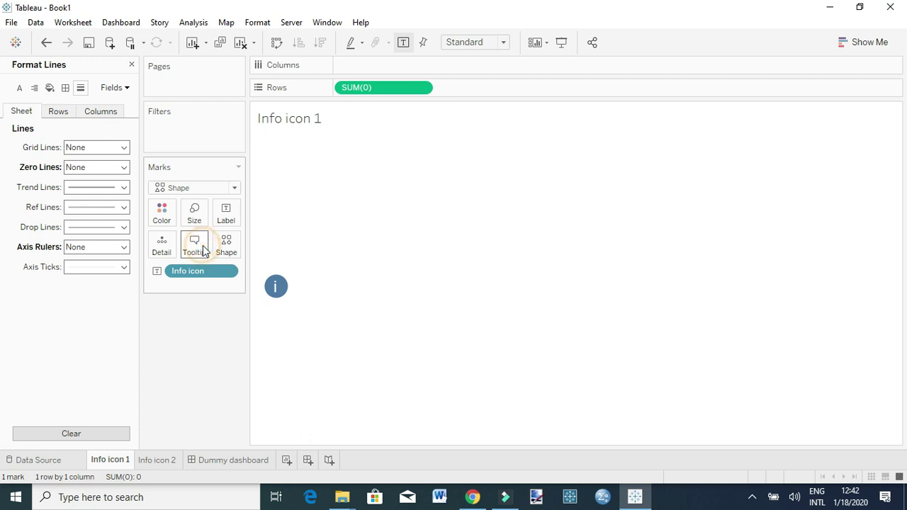
pyautogui.moveTo(462, 248); pyautogui.dragTo(300, 221)
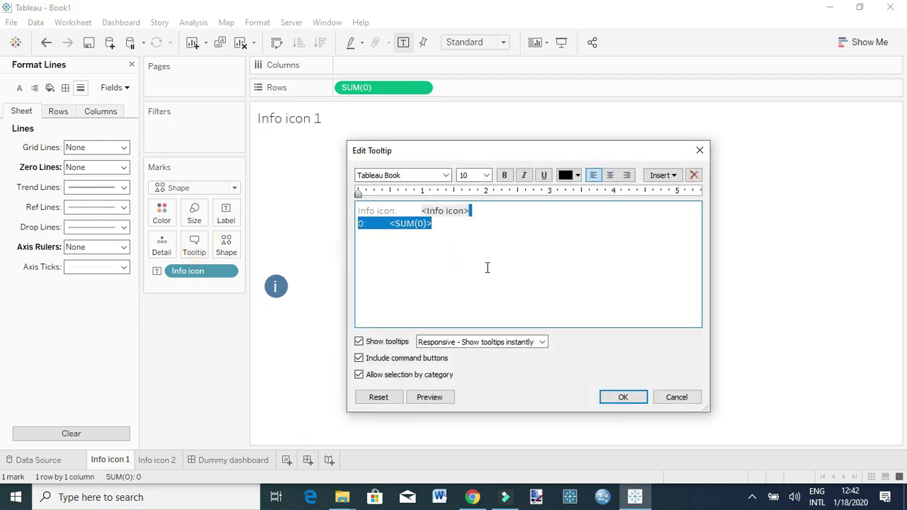
pyautogui.moveTo(500, 268); pyautogui.dragTo(356, 209)
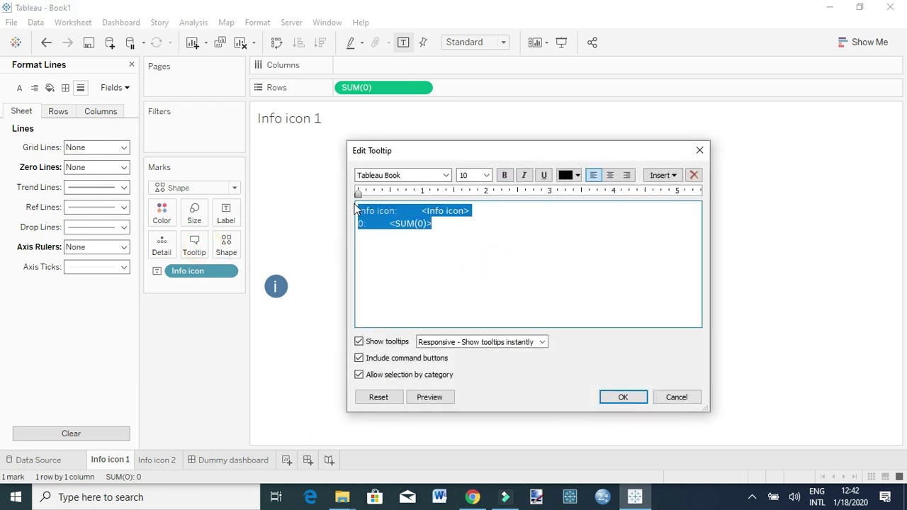
pyautogui.press('Delete')
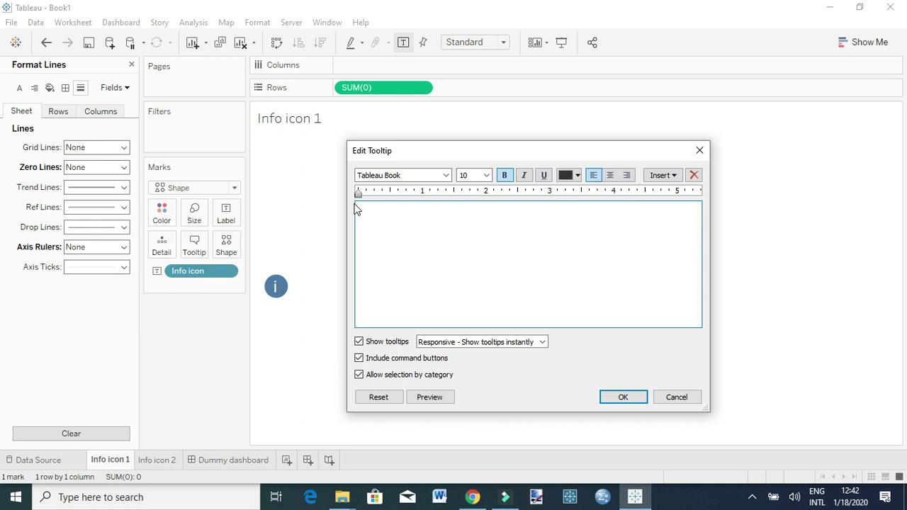
pyautogui.write('Click on the to filters...')
pyautogui.click(625, 397)
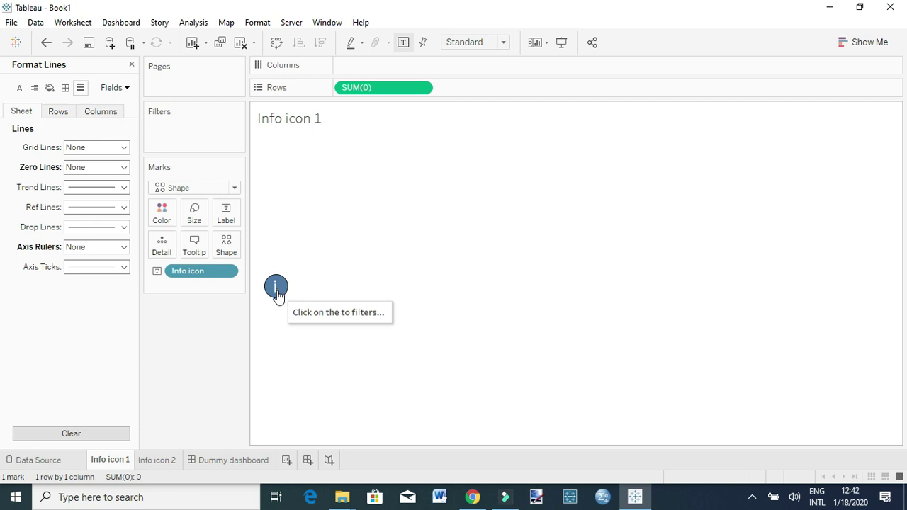
pyautogui.click(166, 462)
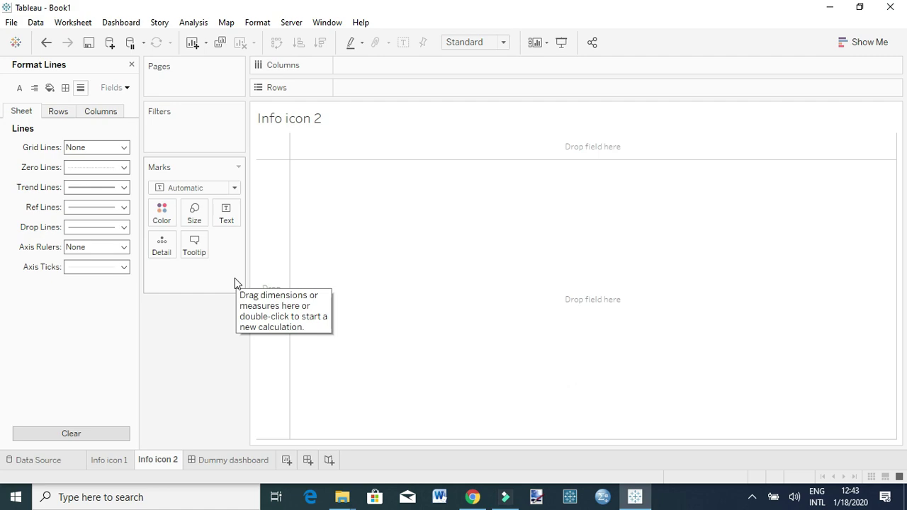
pyautogui.click(478, 500)
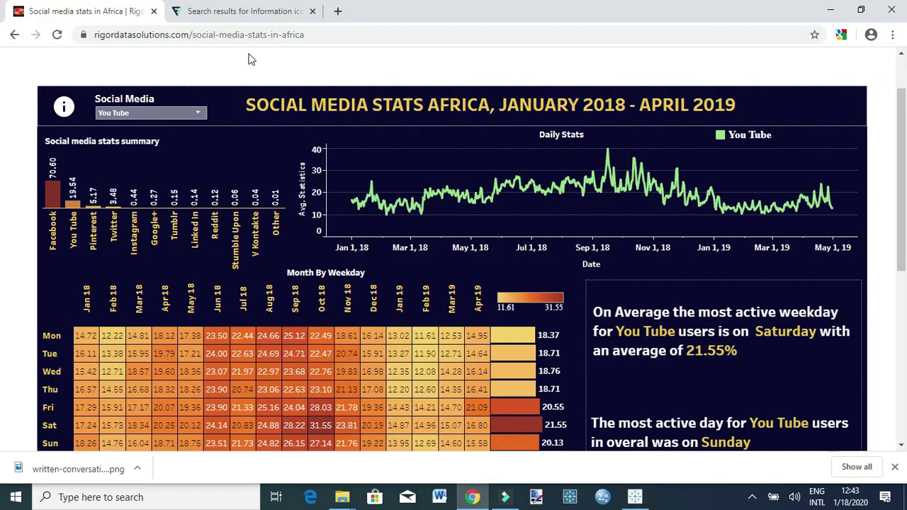
# Download Flaticon's grey speech-bubble info icon as a free PNG and show it in its folder
pyautogui.click(238, 9)
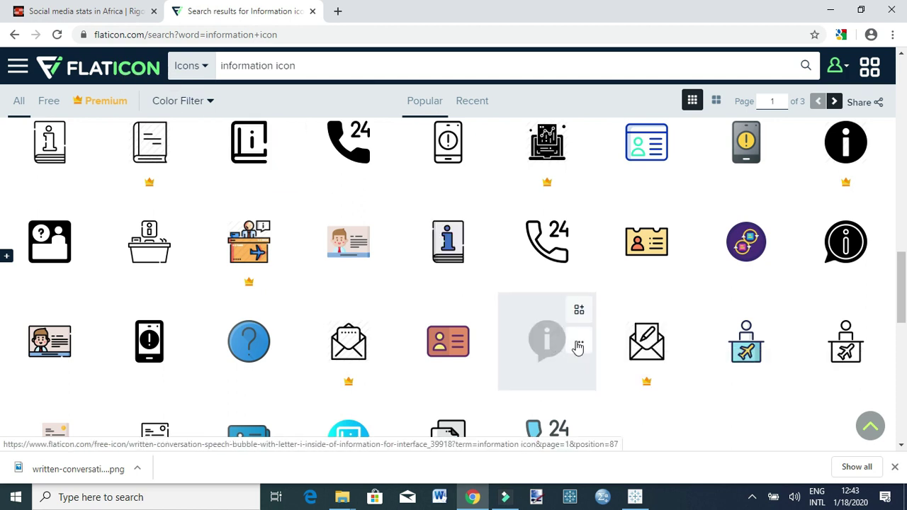
pyautogui.click(580, 343)
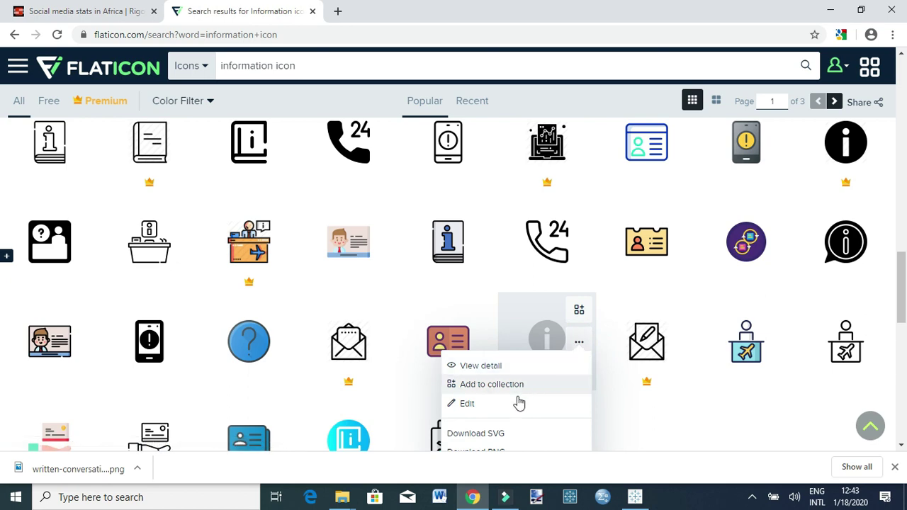
pyautogui.scroll(-1, 495, 416)
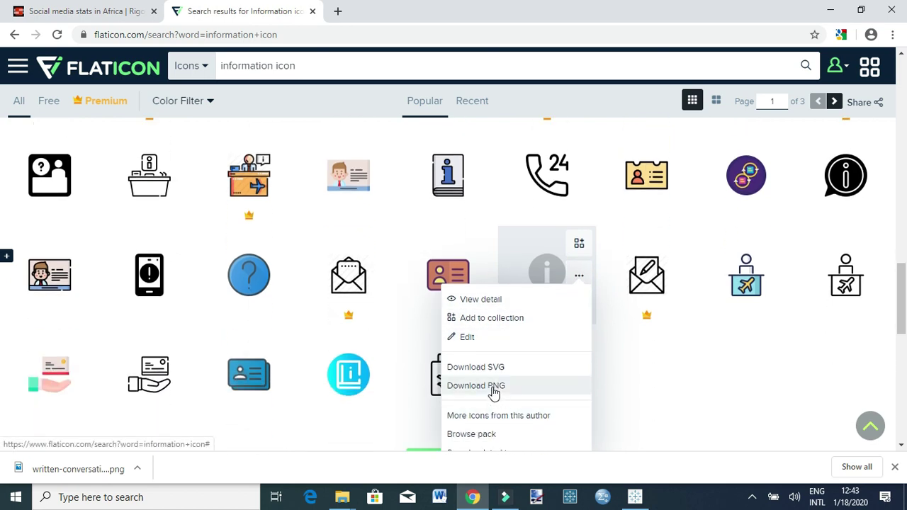
pyautogui.click(494, 387)
pyautogui.click(579, 314)
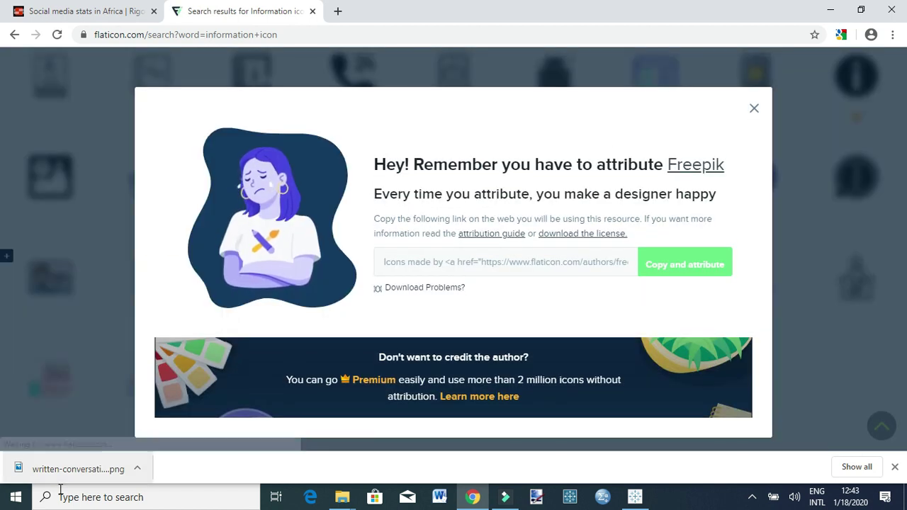
pyautogui.rightClick(70, 466)
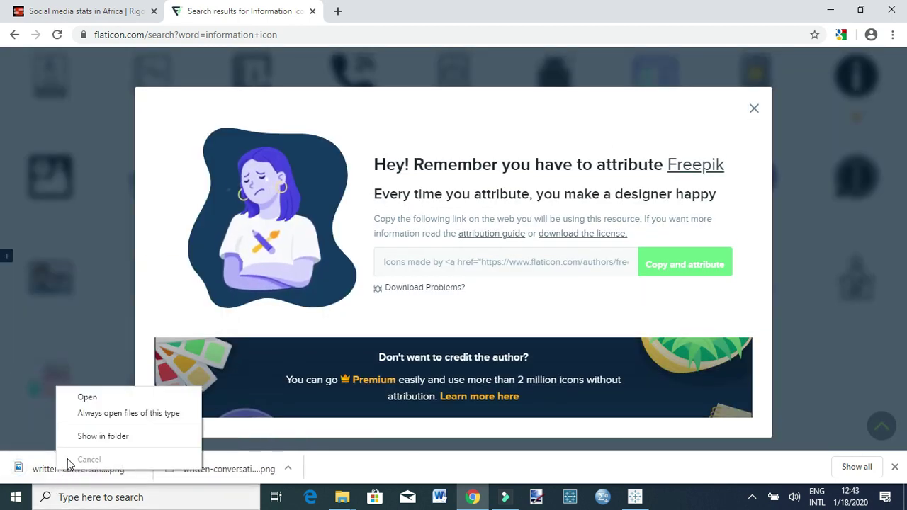
pyautogui.click(109, 437)
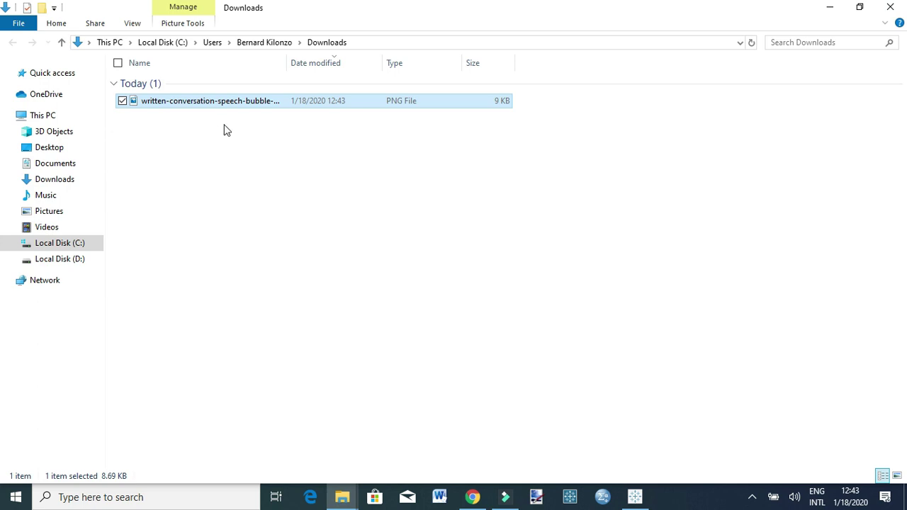
# Create and open a new 'Info icon' folder under Documents > My Tableau Repository > Shapes
pyautogui.click(74, 165)
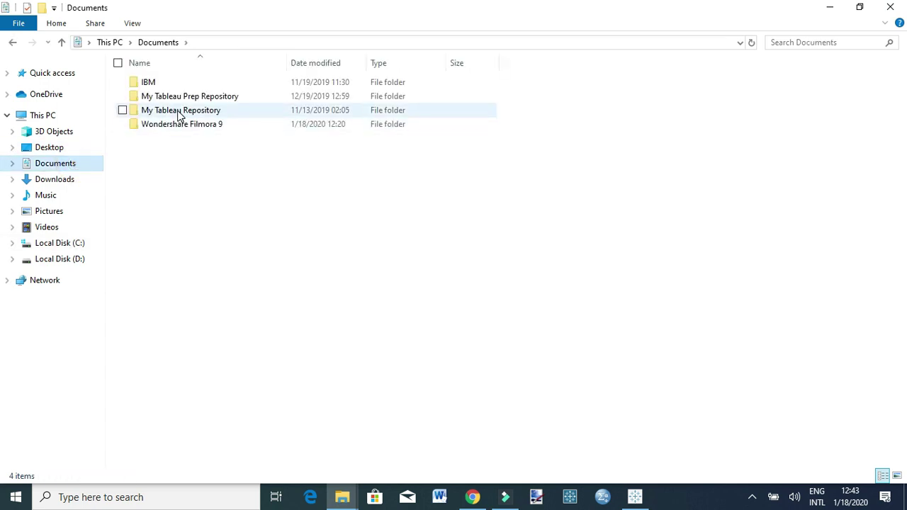
pyautogui.doubleClick(180, 114)
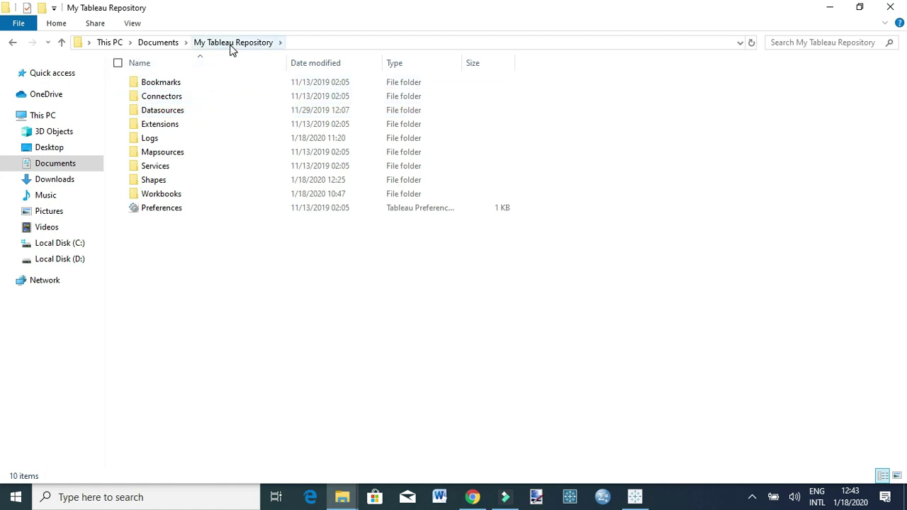
pyautogui.doubleClick(177, 182)
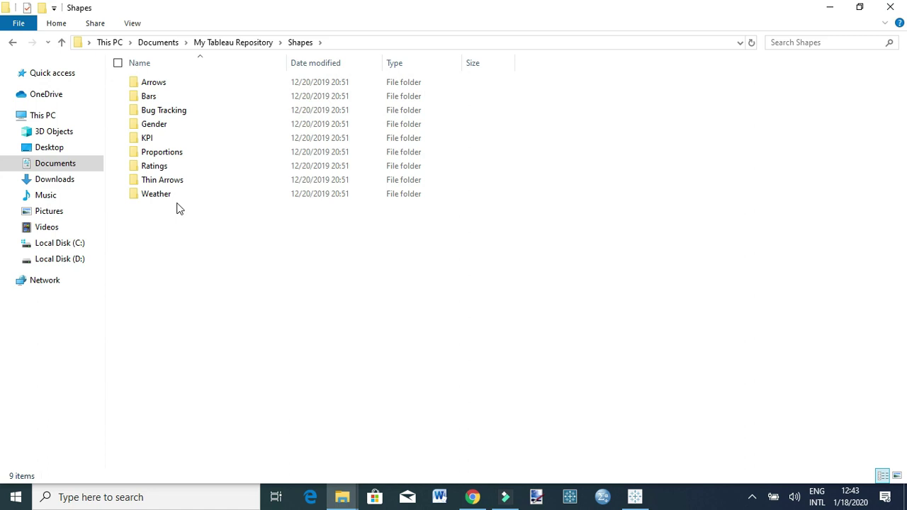
pyautogui.rightClick(171, 213)
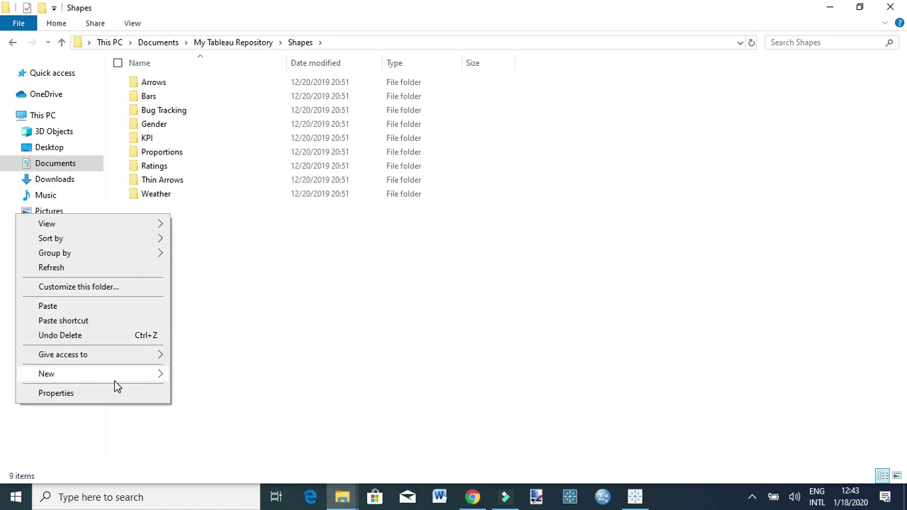
pyautogui.moveTo(113, 381)
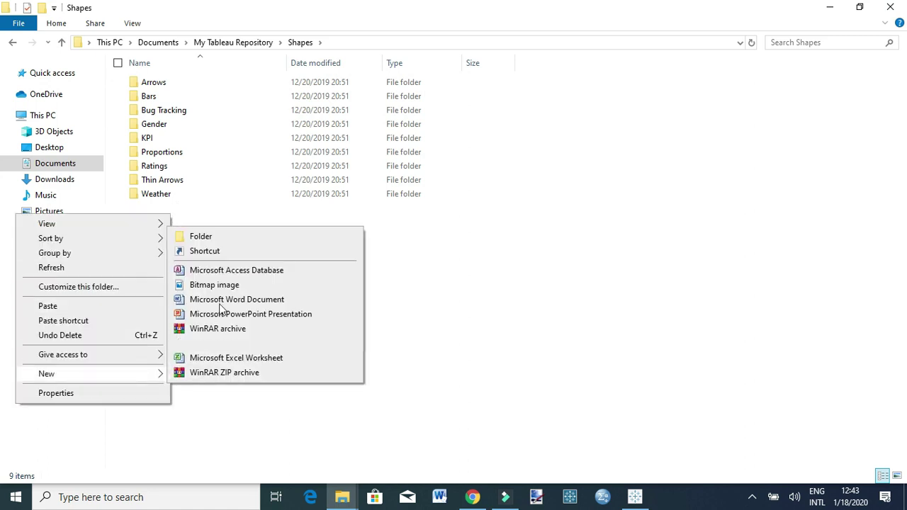
pyautogui.click(217, 241)
pyautogui.write('I')
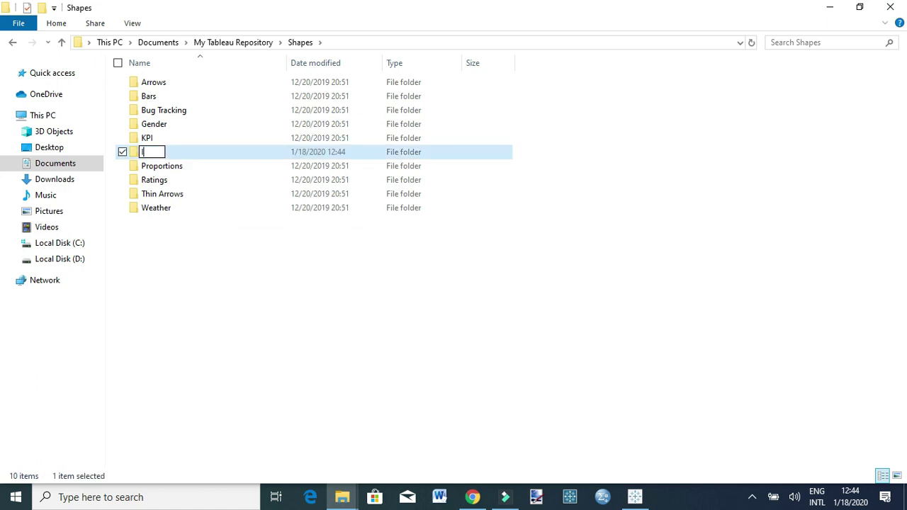
pyautogui.write('nfo icon')
pyautogui.press('Return')
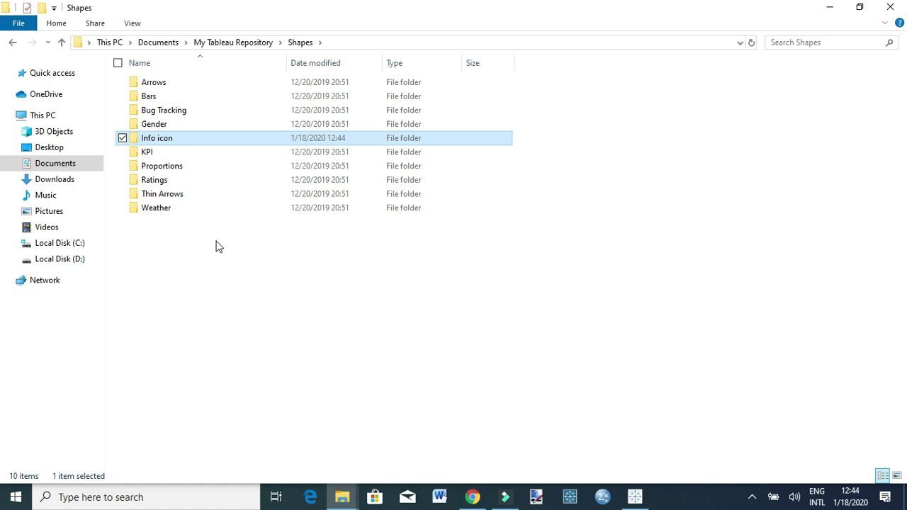
pyautogui.press('Return')
# Paste the downloaded speech-bubble PNG into the Info icon folder and return to Tableau
pyautogui.hotkey('ctrl', 'v')
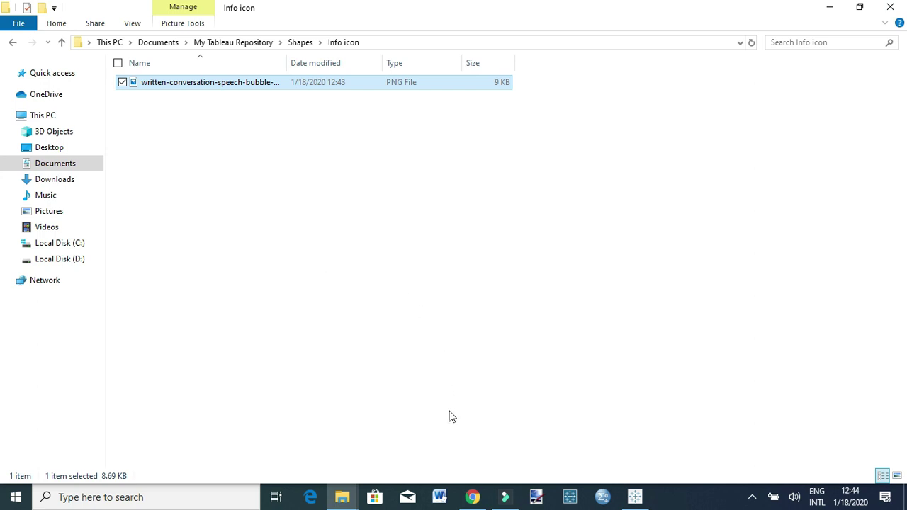
pyautogui.click(472, 497)
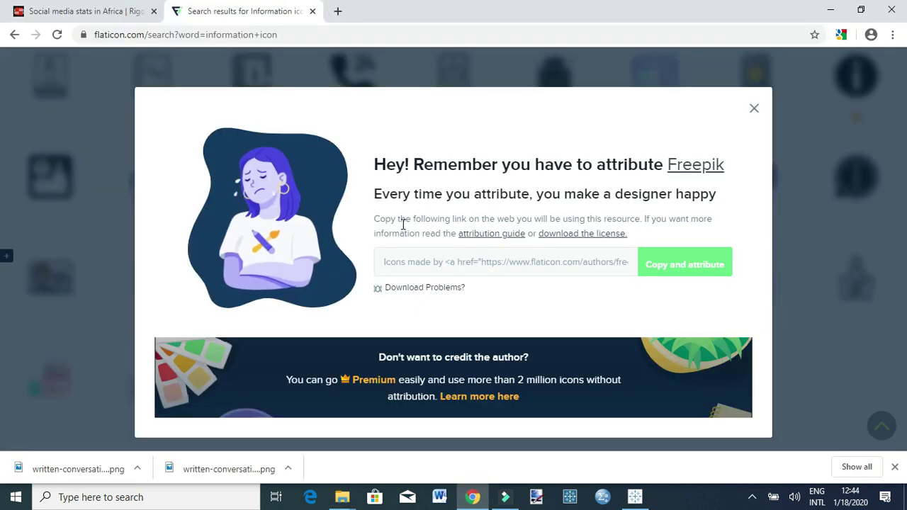
pyautogui.click(635, 497)
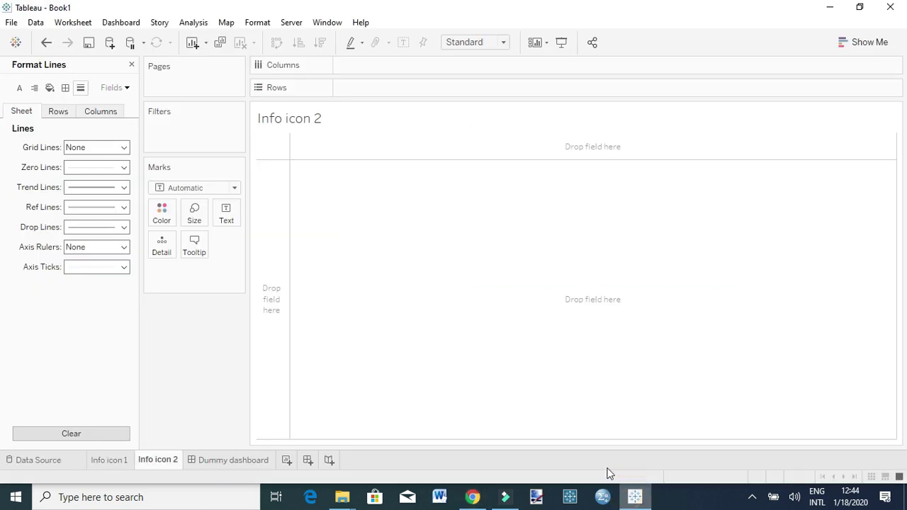
# Close the Format Lines pane and put a constant SUM(0) on Rows of Info icon 2
pyautogui.click(131, 65)
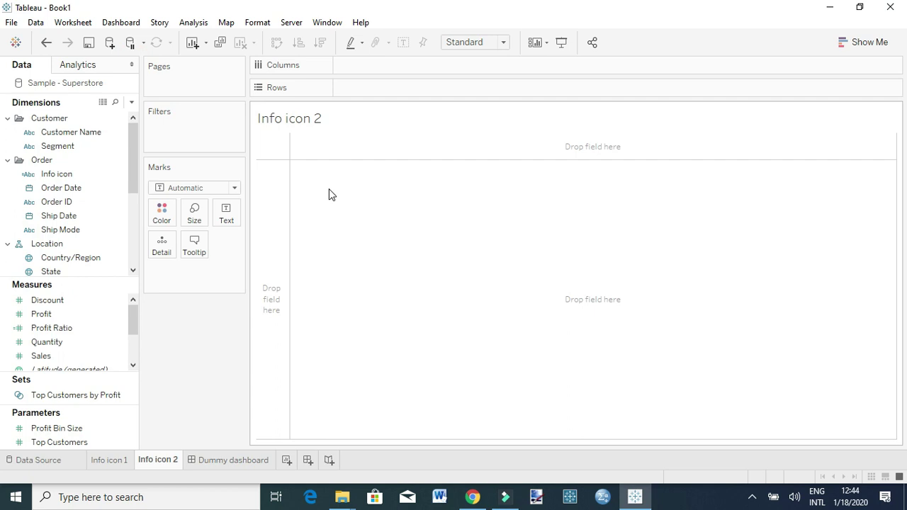
pyautogui.doubleClick(354, 87)
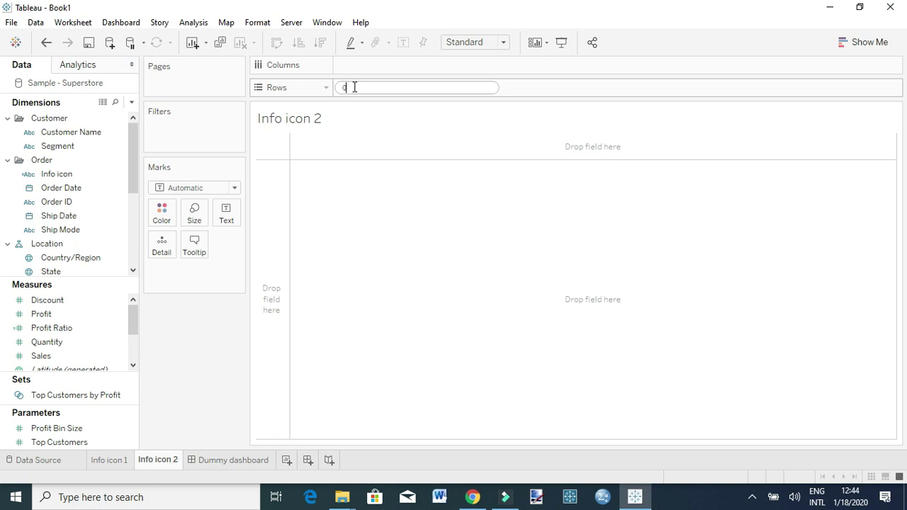
pyautogui.write('0')
pyautogui.press('Return')
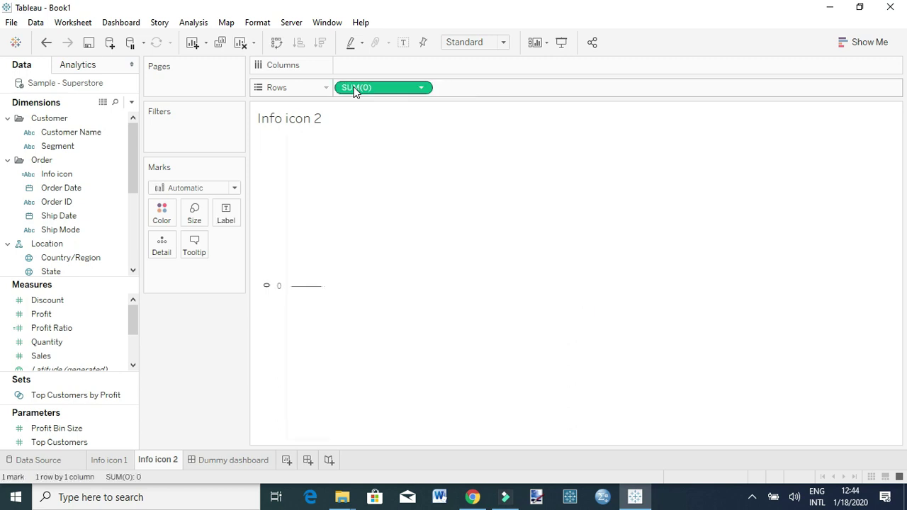
# Change the Info icon 2 mark type to Shape
pyautogui.click(206, 188)
pyautogui.click(184, 293)
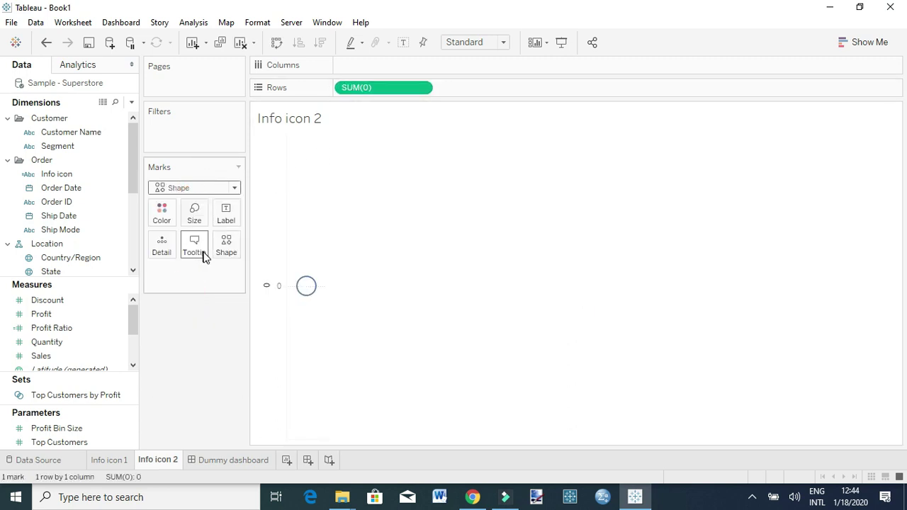
pyautogui.click(226, 249)
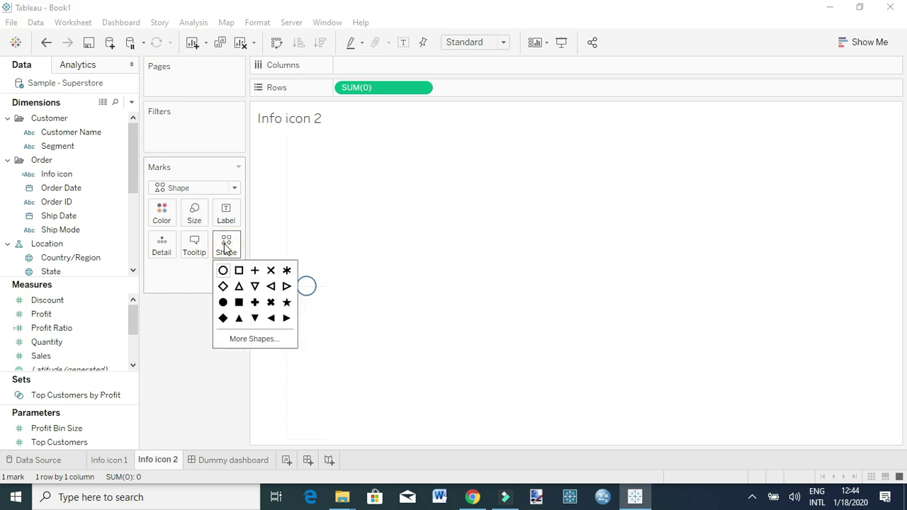
pyautogui.click(253, 340)
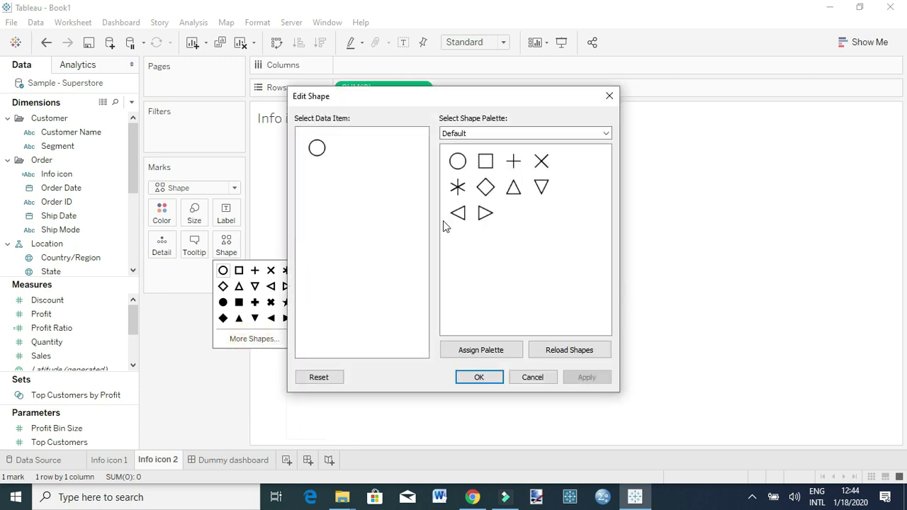
# Try the Info icon shape palette, then reload shapes from the repository
pyautogui.click(506, 136)
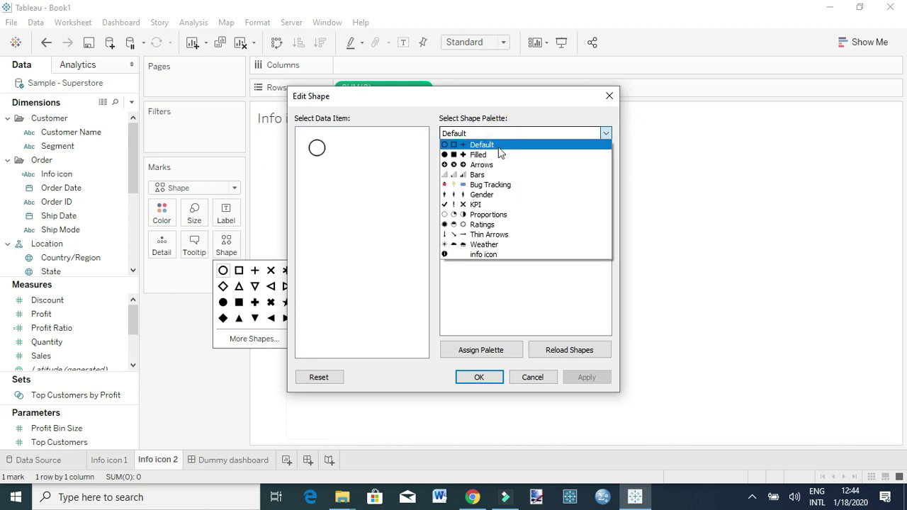
pyautogui.click(494, 254)
pyautogui.click(460, 162)
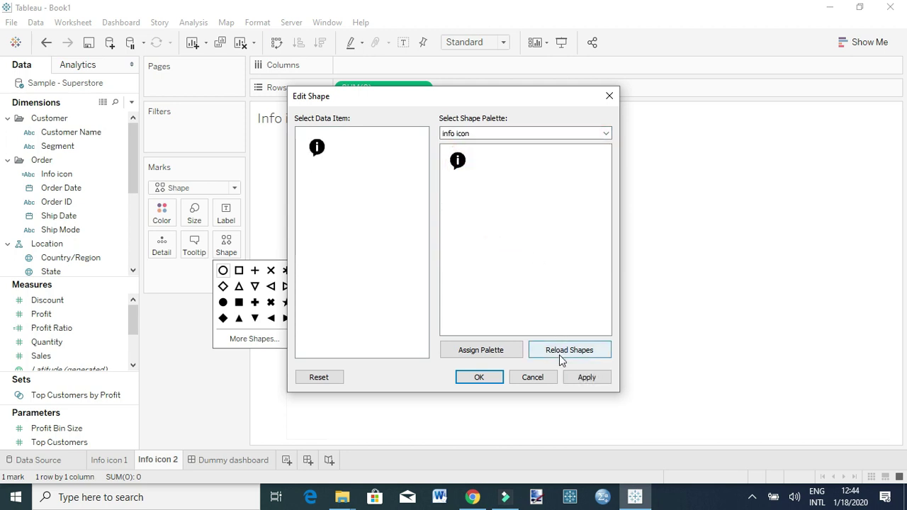
pyautogui.click(496, 135)
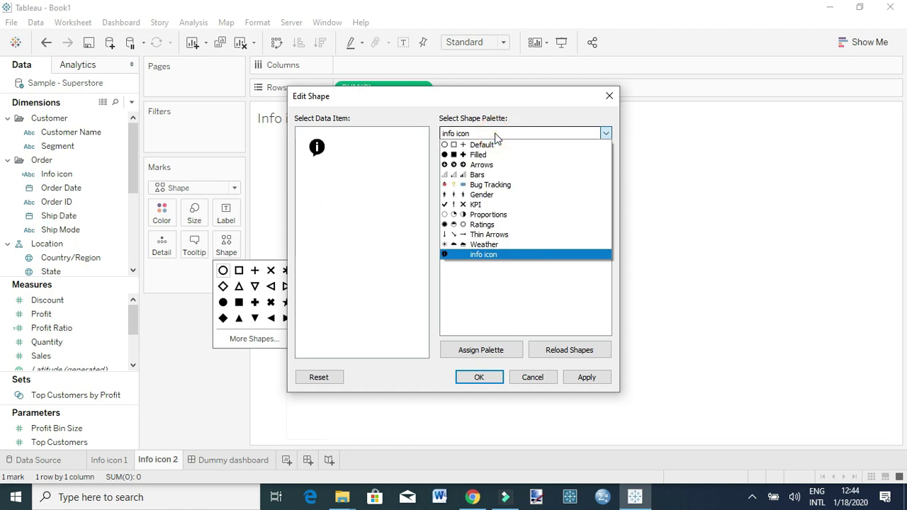
pyautogui.click(572, 349)
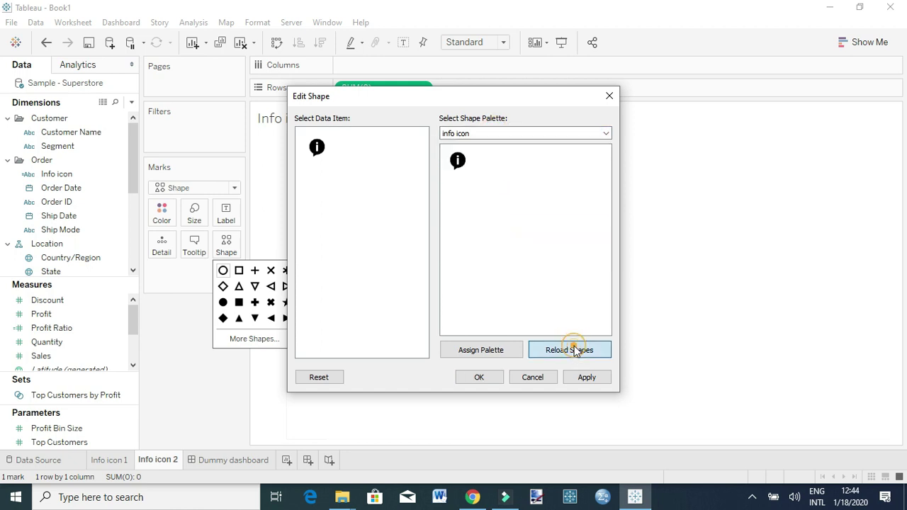
# Assign the reloaded Info icon palette's speech-bubble shape to the mark and apply it
pyautogui.click(500, 134)
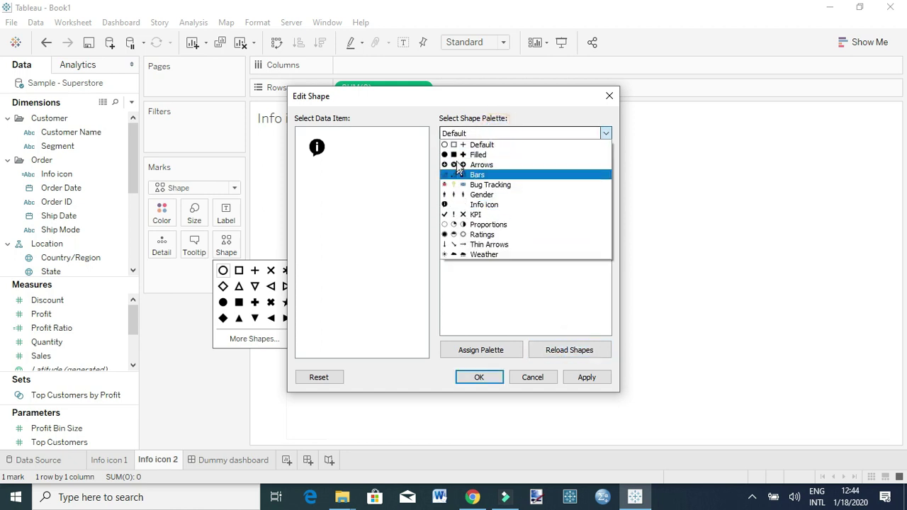
pyautogui.click(476, 203)
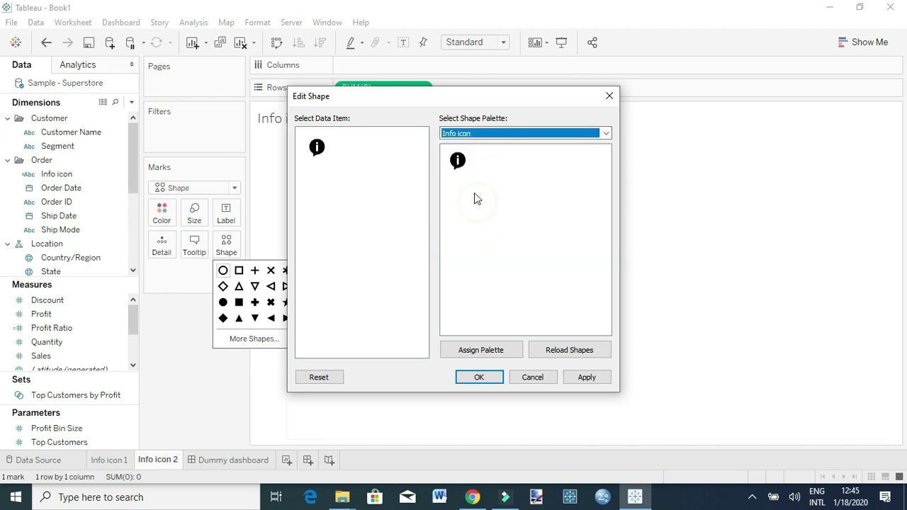
pyautogui.click(457, 162)
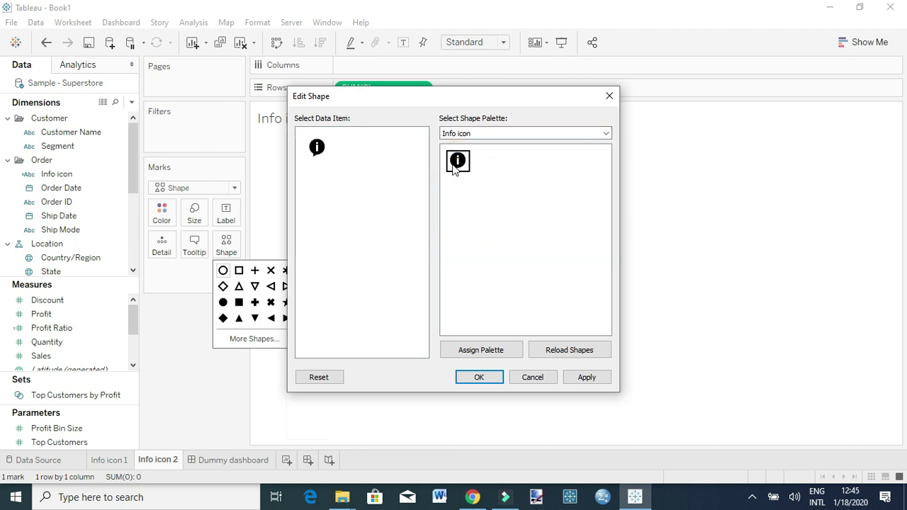
pyautogui.click(582, 379)
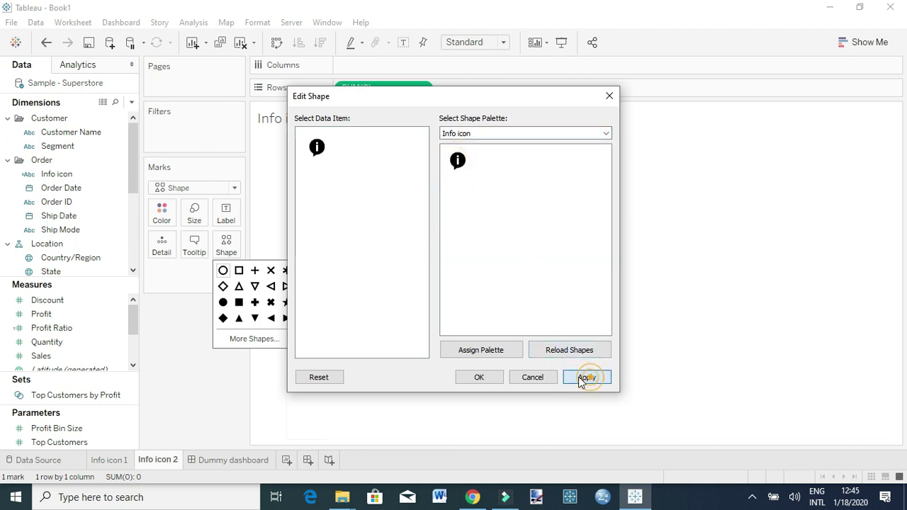
pyautogui.click(479, 377)
pyautogui.moveTo(308, 292)
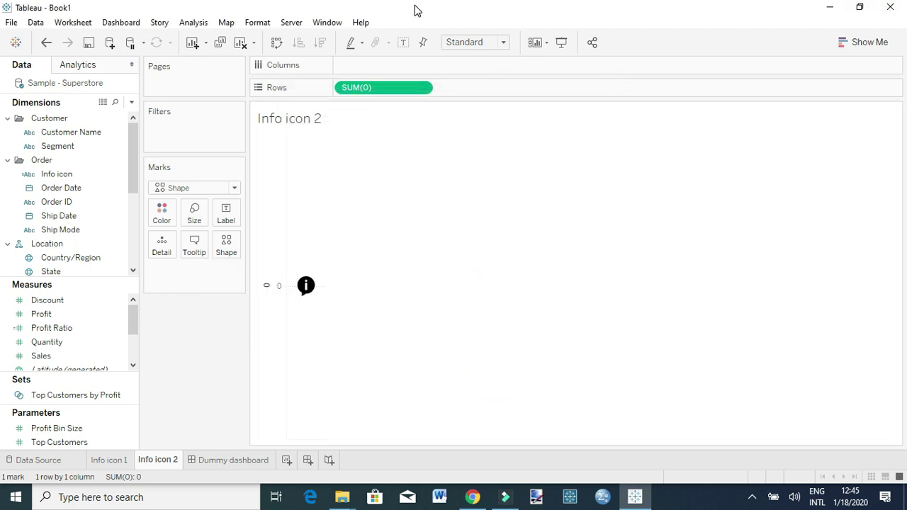
pyautogui.click(267, 286)
# Hide the axis header on the Info icon 2 sheet
pyautogui.rightClick(268, 285)
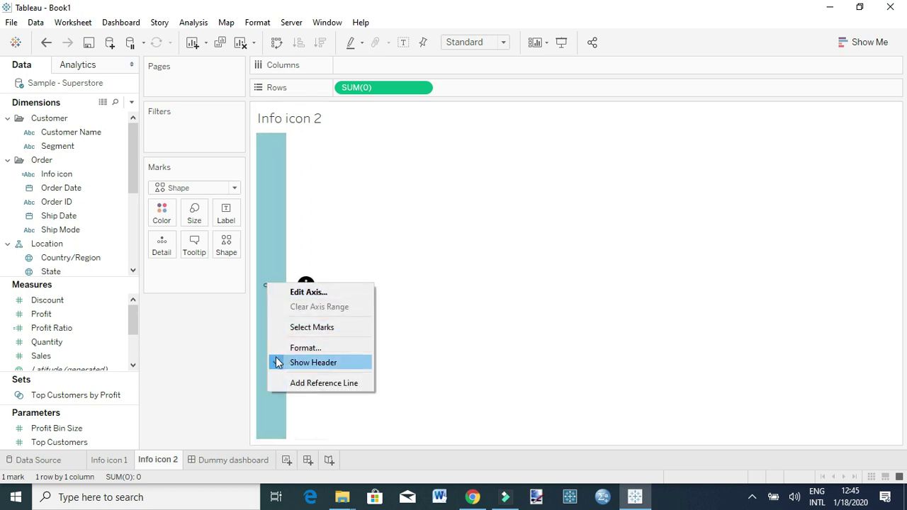
pyautogui.click(313, 362)
pyautogui.rightClick(280, 300)
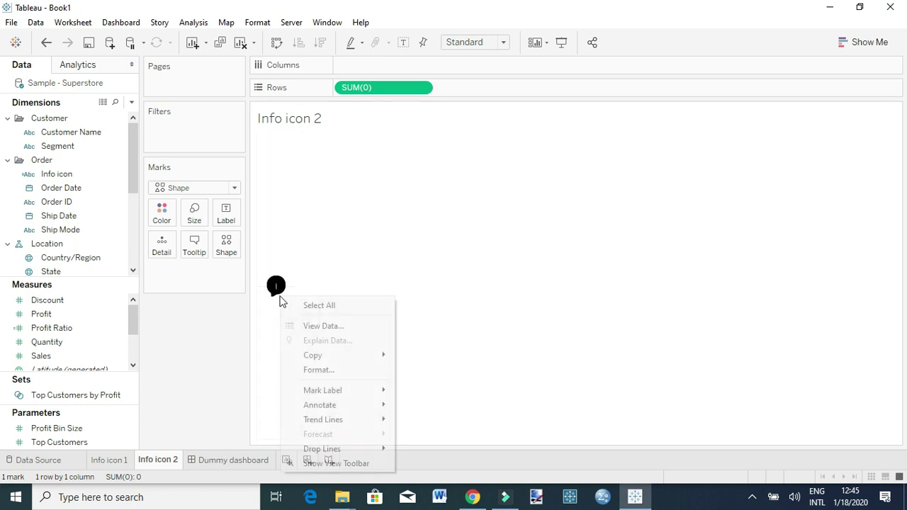
pyautogui.click(313, 368)
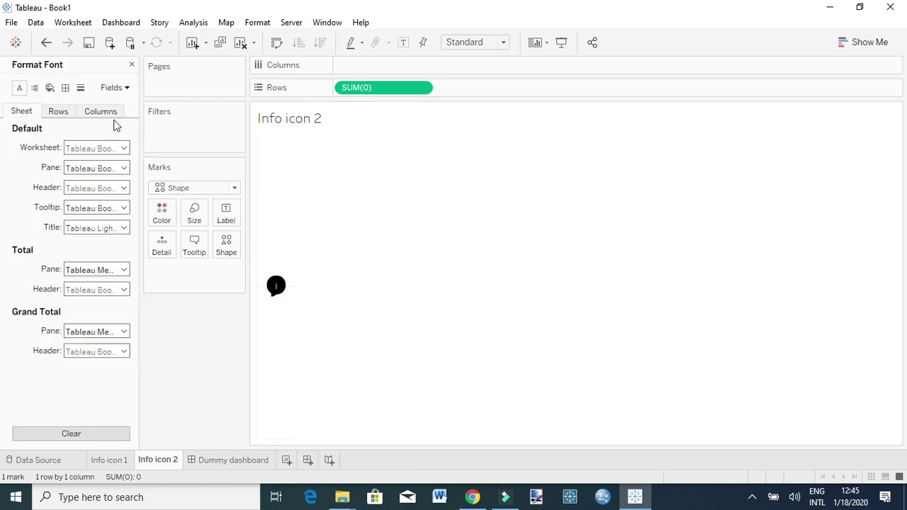
# Set Zero Lines and Axis Rulers to None in the sheet's line formatting
pyautogui.click(80, 87)
pyautogui.click(74, 168)
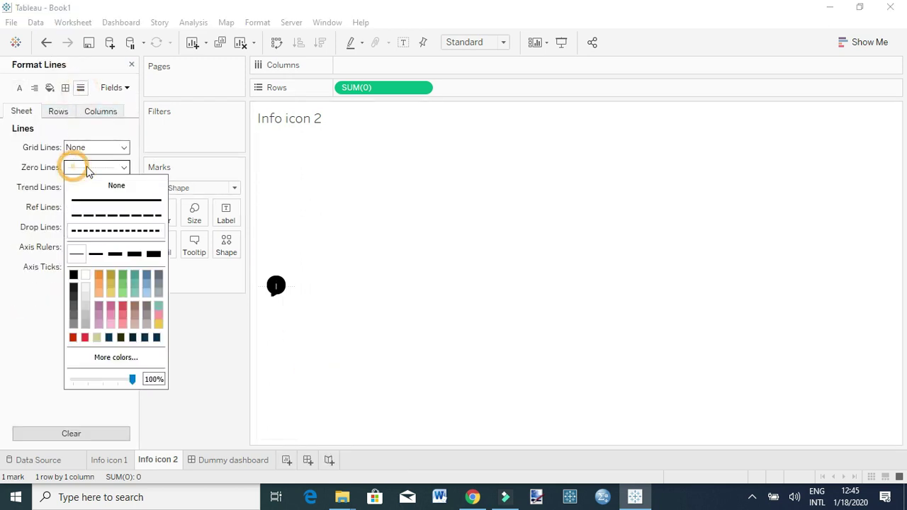
pyautogui.click(107, 186)
pyautogui.click(22, 245)
pyautogui.click(78, 246)
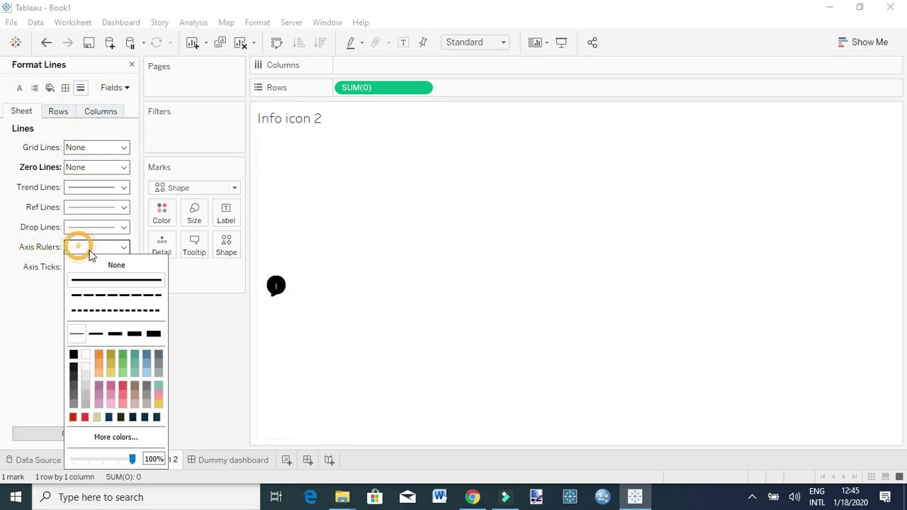
pyautogui.click(99, 263)
pyautogui.moveTo(277, 298)
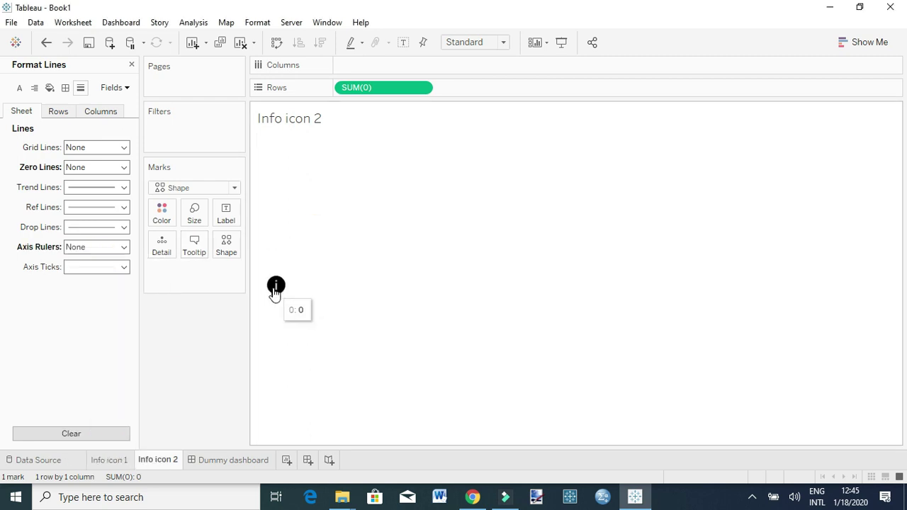
pyautogui.click(195, 246)
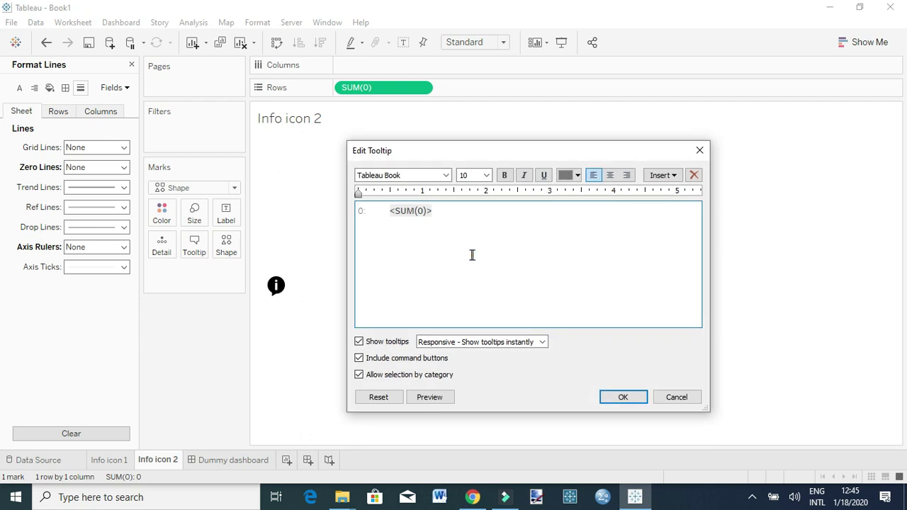
# Replace the default SUM tooltip with 'Click on the view to filter..'
pyautogui.press('Delete')
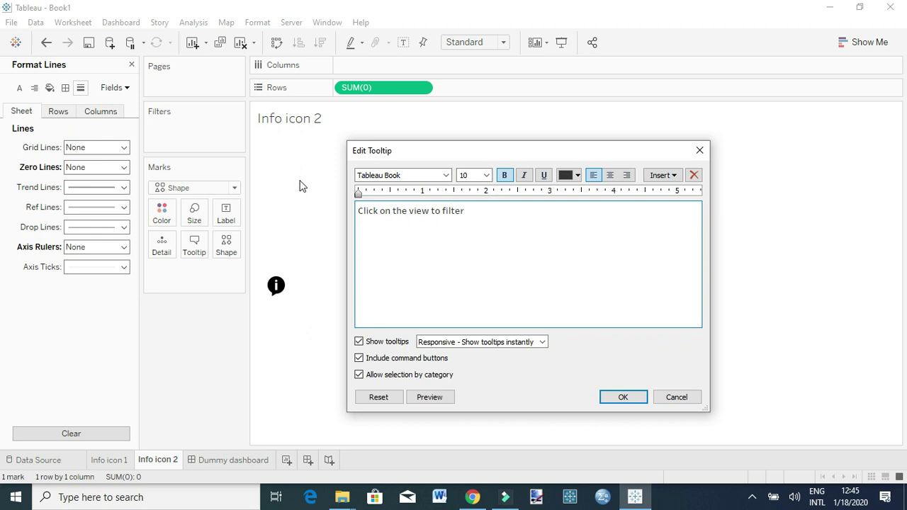
pyautogui.click(628, 399)
pyautogui.moveTo(277, 298)
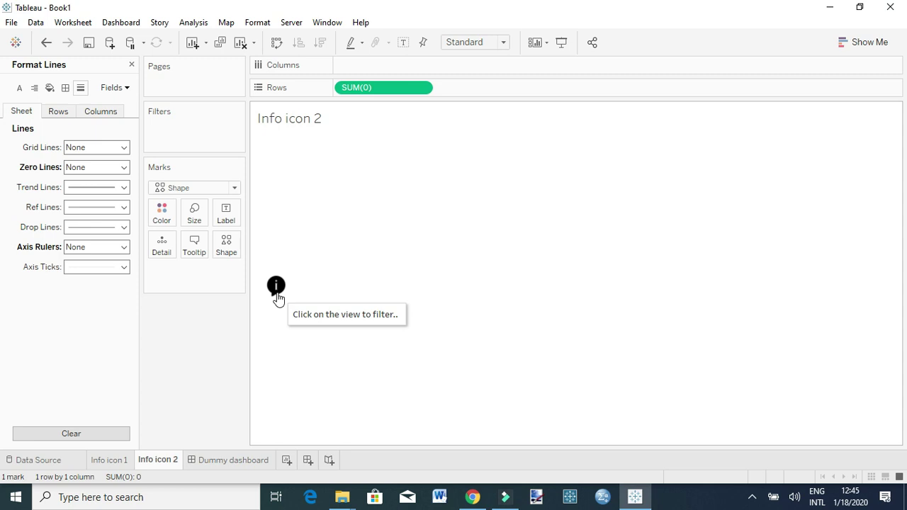
pyautogui.click(229, 461)
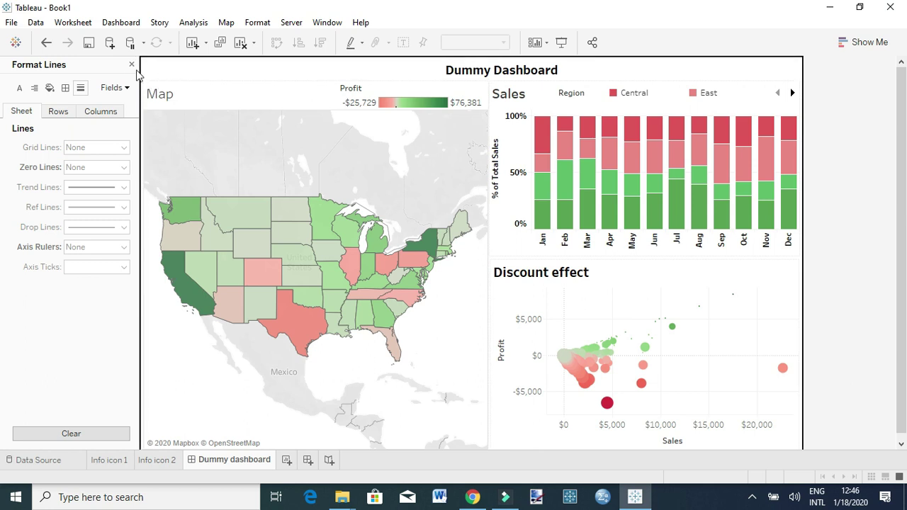
# Close the Format pane and set new dashboard items to Floating
pyautogui.click(132, 65)
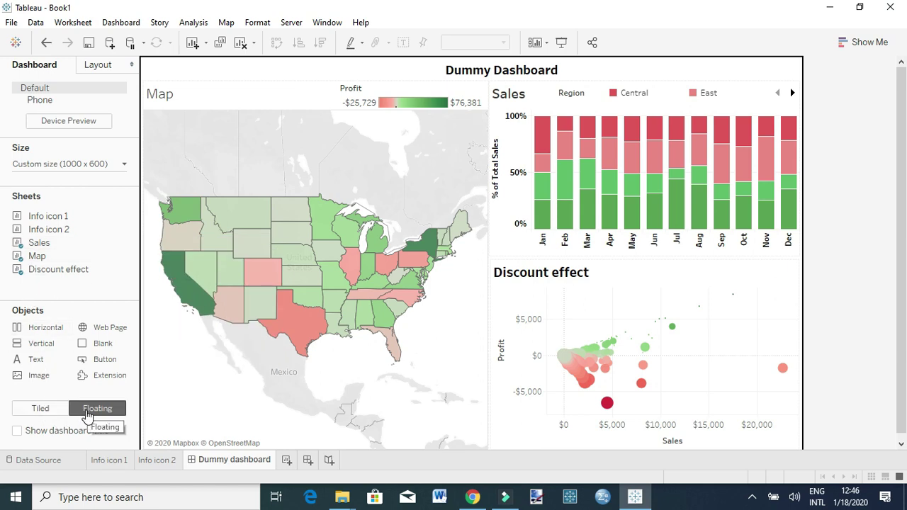
pyautogui.click(41, 408)
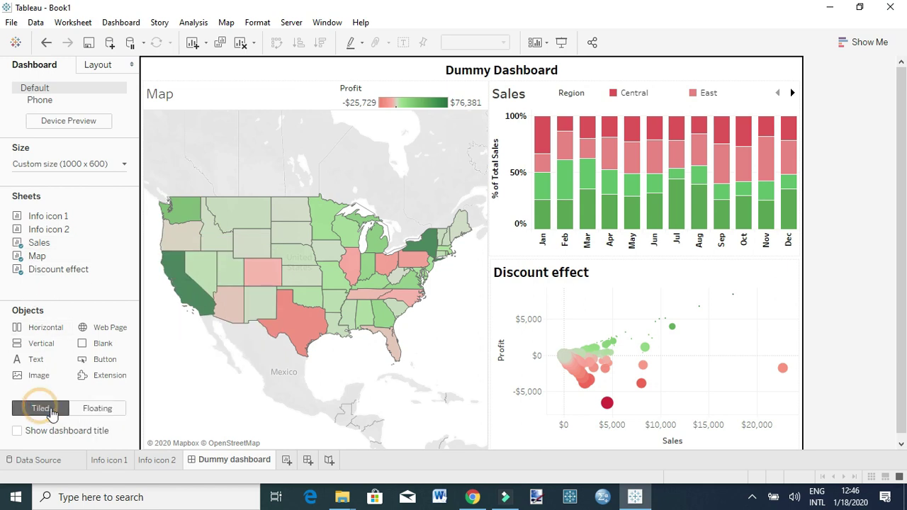
pyautogui.click(98, 418)
pyautogui.click(42, 413)
pyautogui.click(91, 410)
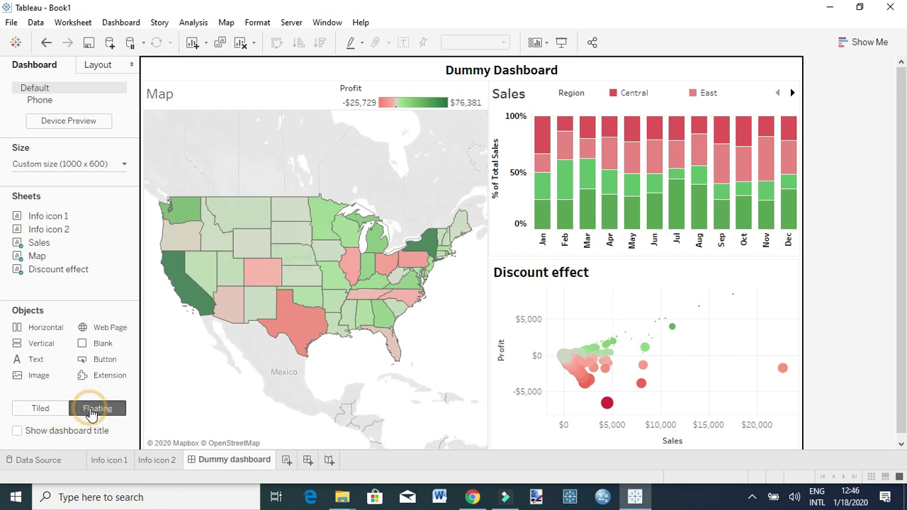
# Place the Info icon 2 sheet as a floating item over the map
pyautogui.moveTo(37, 258)
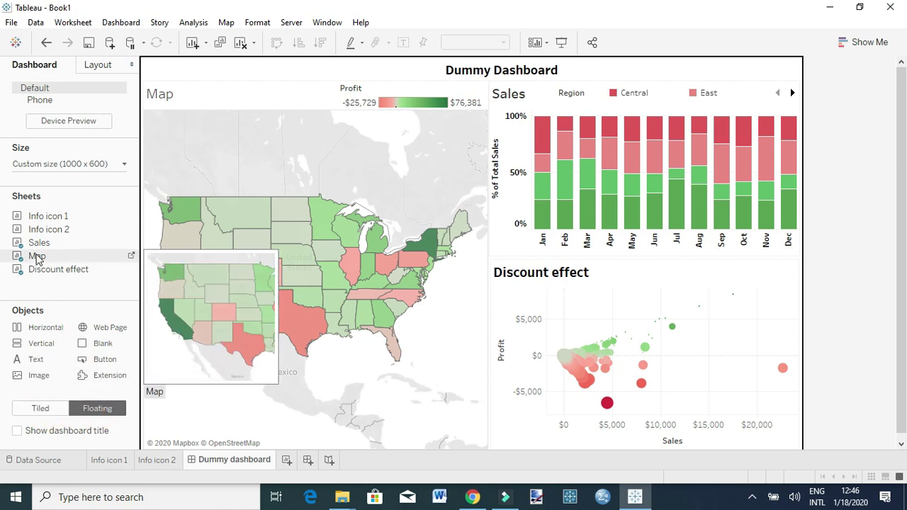
pyautogui.moveTo(42, 234)
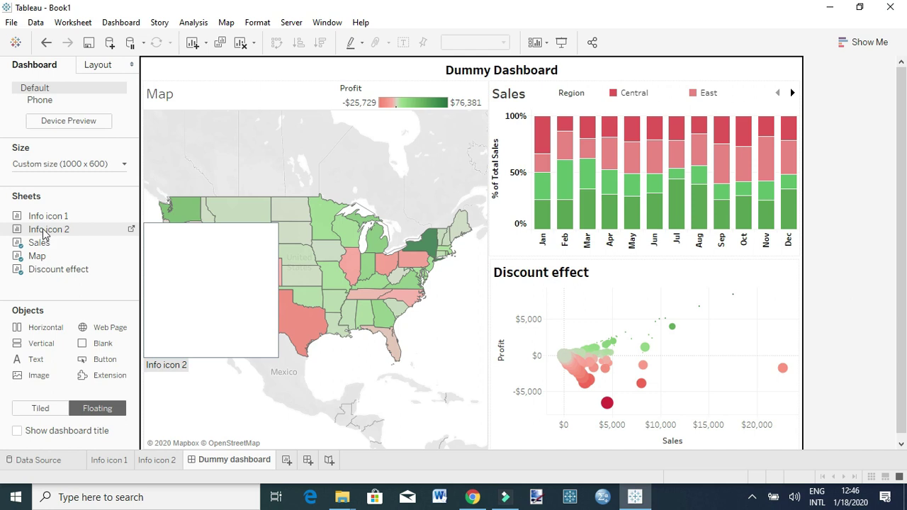
pyautogui.moveTo(45, 234); pyautogui.dragTo(198, 100)
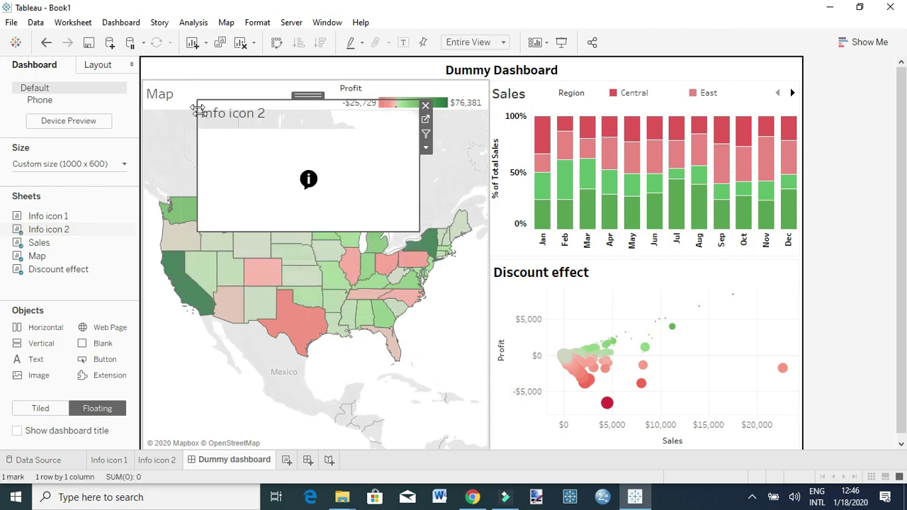
# Hide the Info icon 2 title, shrink it and move it to the top-left corner
pyautogui.click(426, 148)
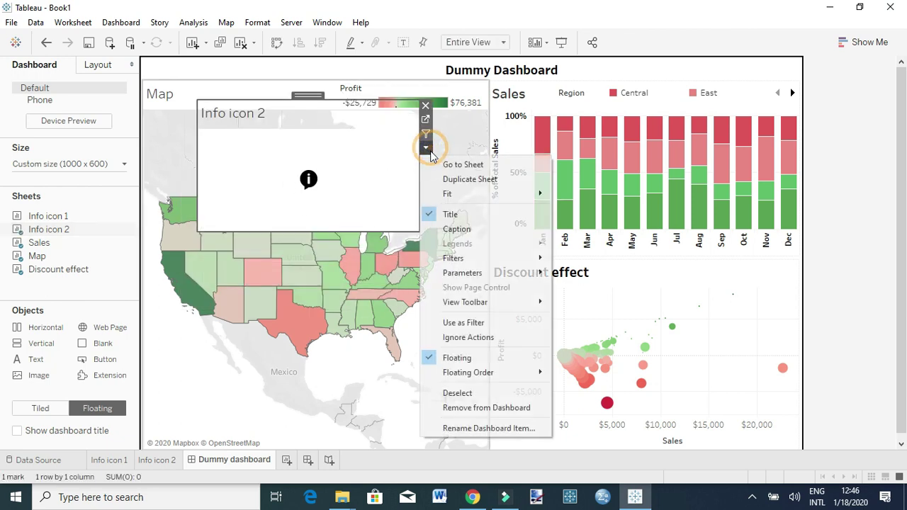
pyautogui.click(432, 214)
pyautogui.moveTo(416, 230); pyautogui.dragTo(178, 61)
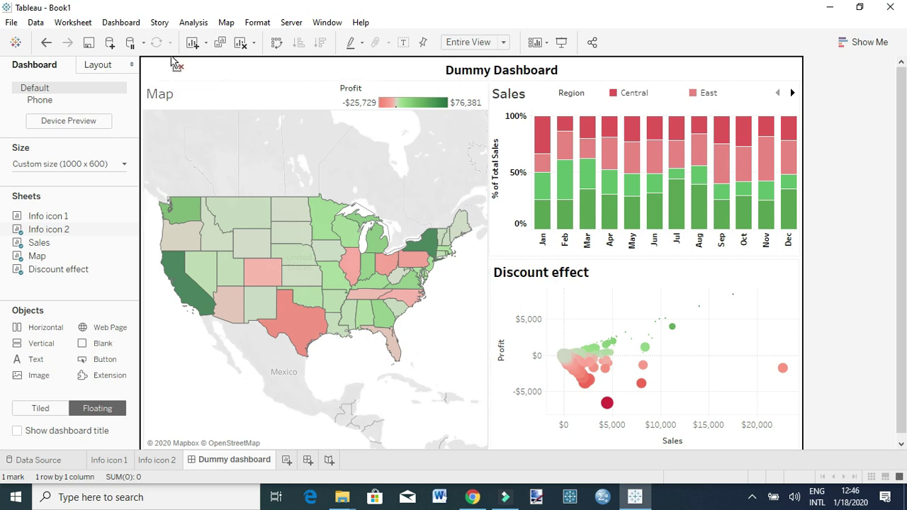
pyautogui.moveTo(172, 71)
pyautogui.mouseDown()
pyautogui.moveTo(163, 59)
pyautogui.moveTo(170, 63)
pyautogui.mouseUp()
pyautogui.click(229, 75)
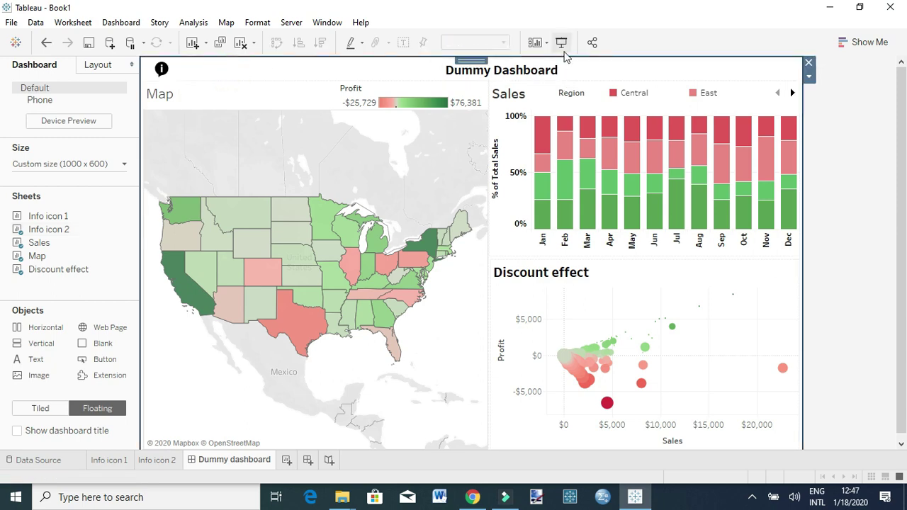
pyautogui.click(562, 44)
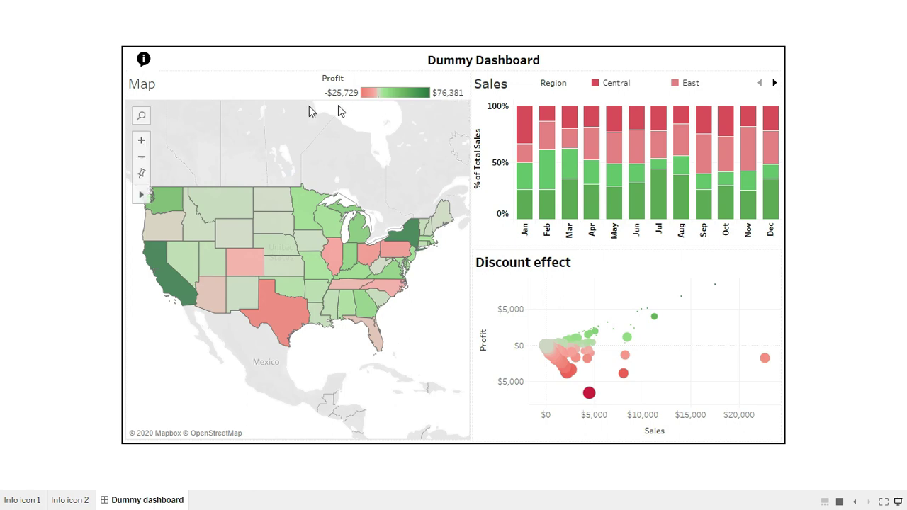
# Check the info tooltip, then test filtering by California, March East and March West sales
pyautogui.moveTo(141, 63)
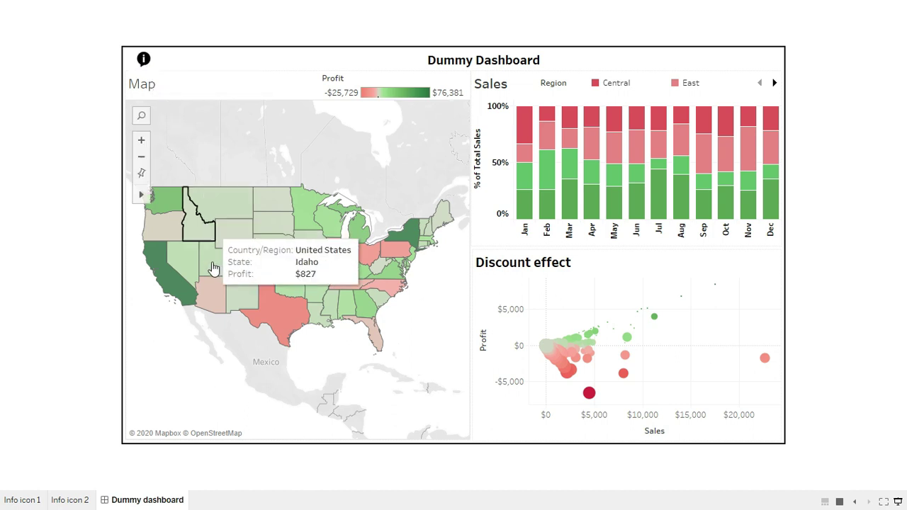
pyautogui.click(182, 294)
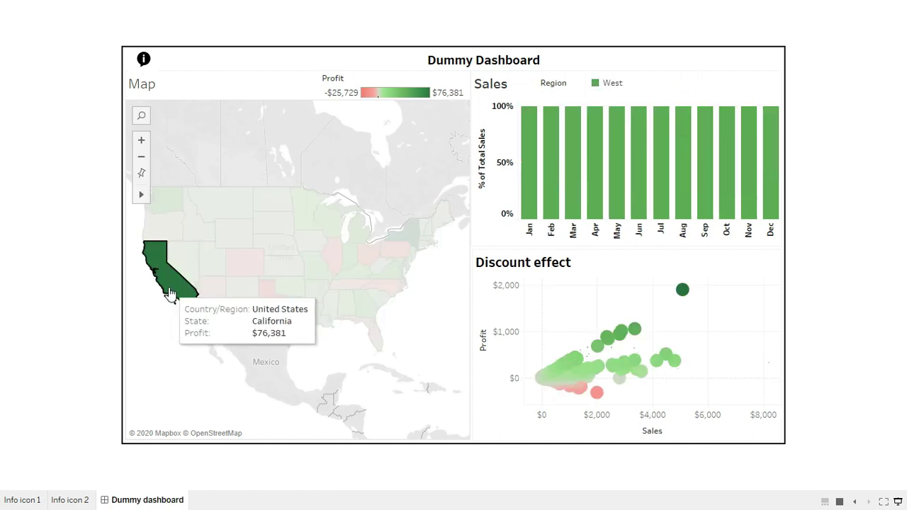
pyautogui.click(440, 106)
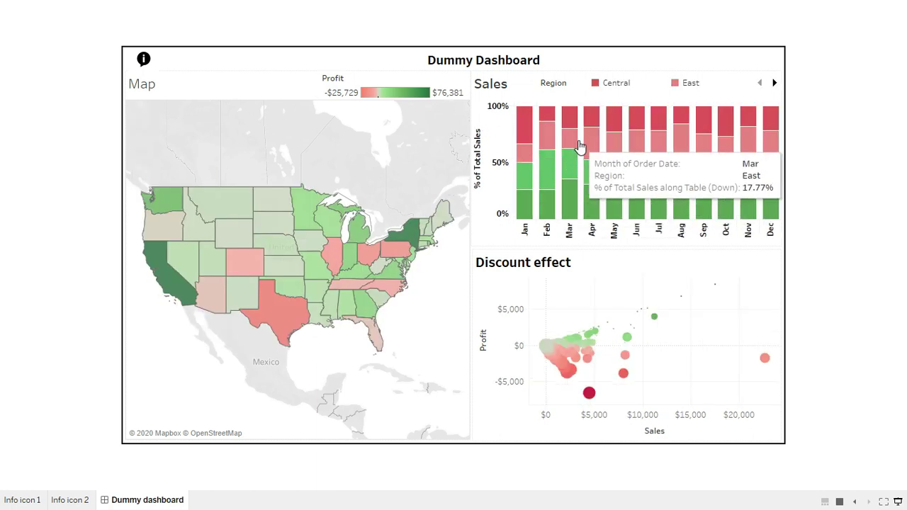
pyautogui.click(575, 145)
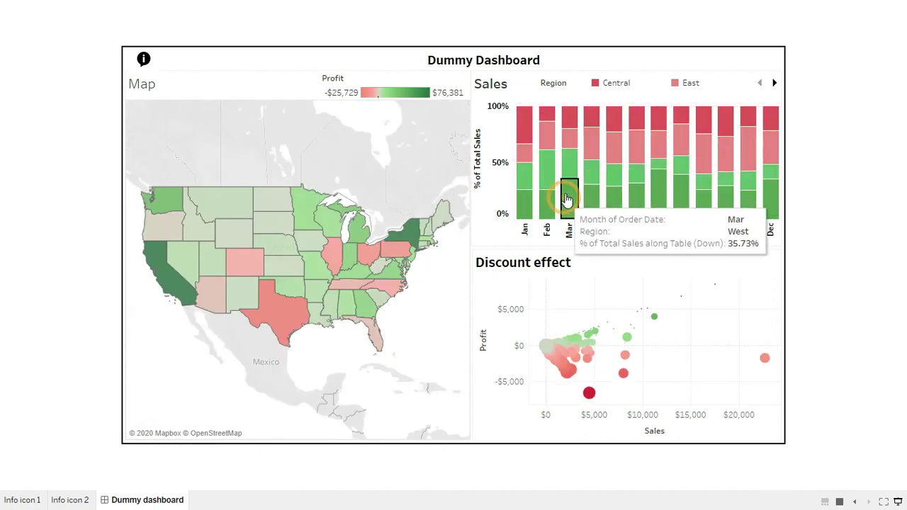
pyautogui.click(570, 198)
pyautogui.click(758, 180)
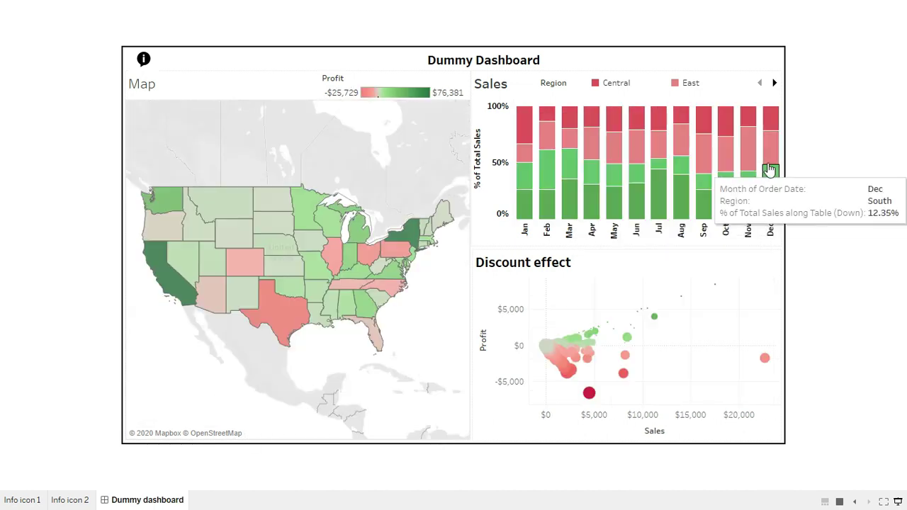